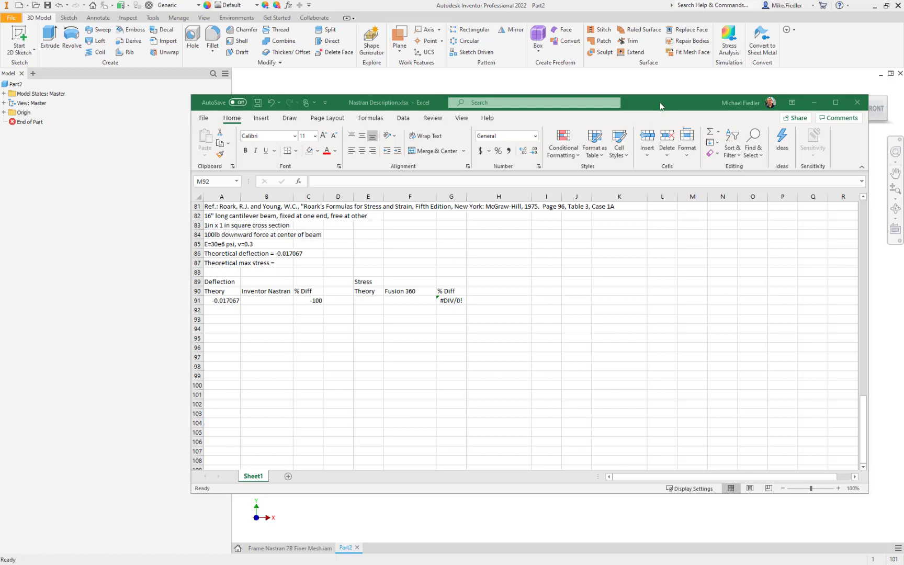
Step: Move the Excel beam-comparison workbook aside so the empty Inventor part is visible
{"action": "left_click_drag", "start_coordinate": [660, 103], "coordinate": [0, 178]}
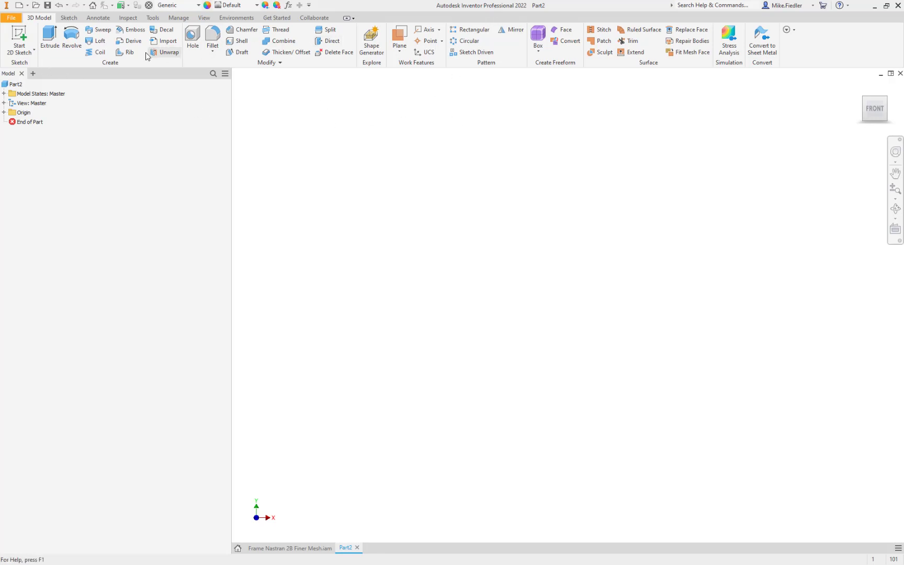
Step: Start a sketch on the XY Plane and draw a horizontal line from the origin
{"action": "left_click", "coordinate": [20, 36]}
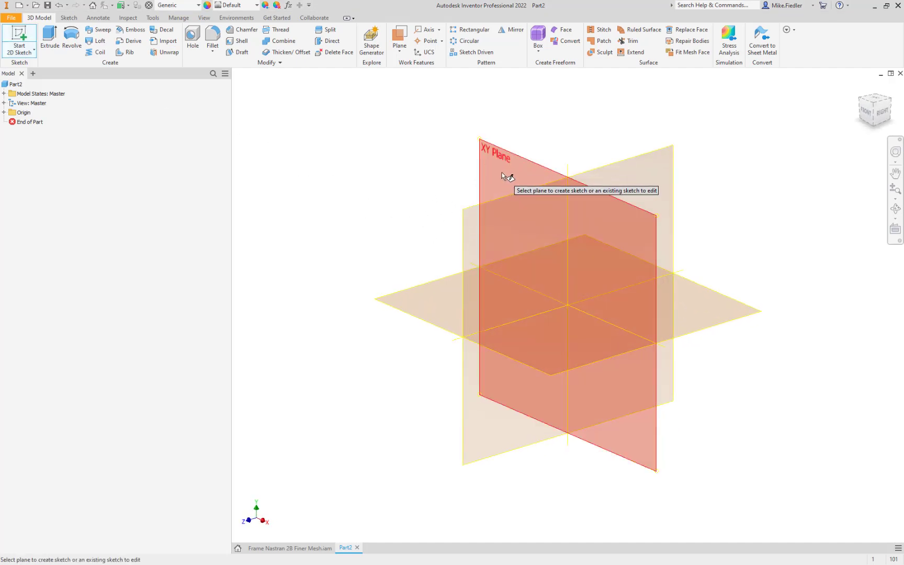
{"action": "left_click", "coordinate": [503, 173]}
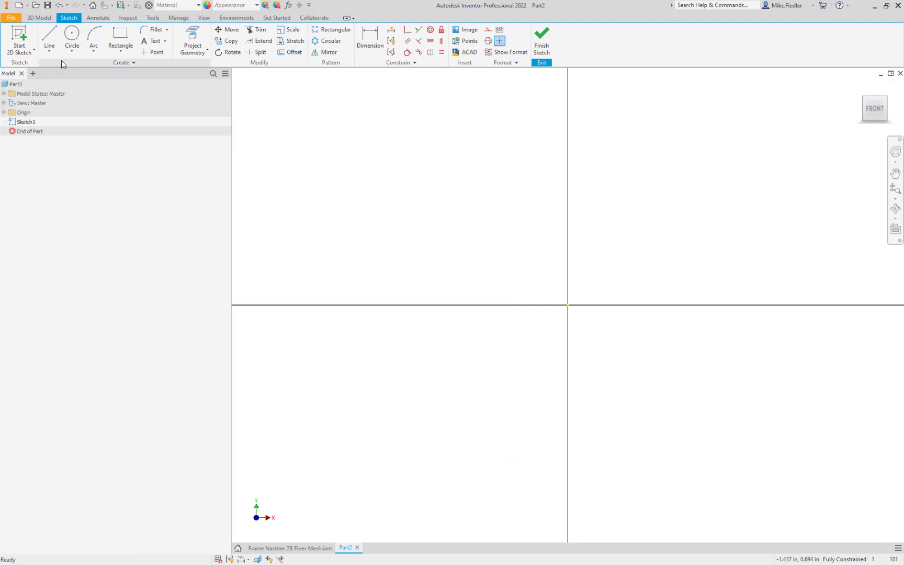
{"action": "left_click", "coordinate": [49, 38]}
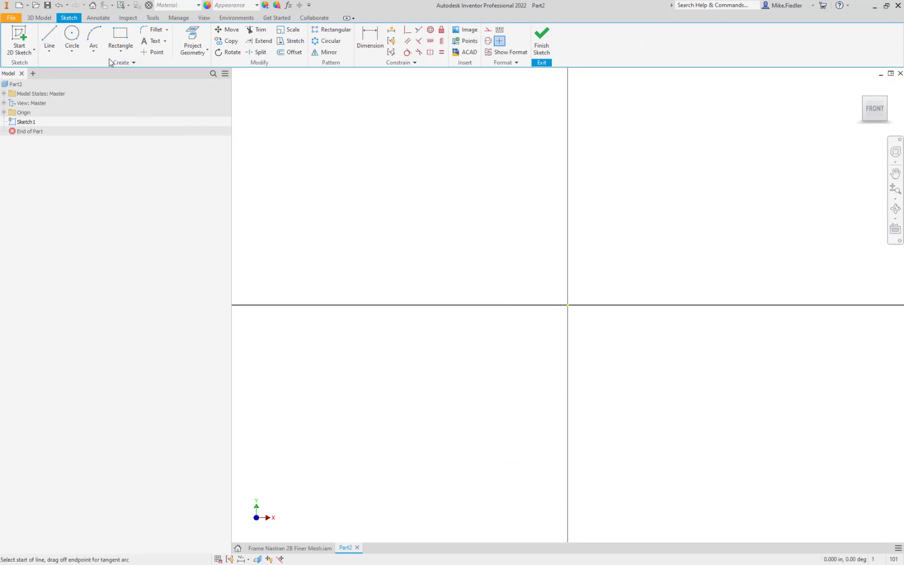
{"action": "left_click", "coordinate": [568, 304]}
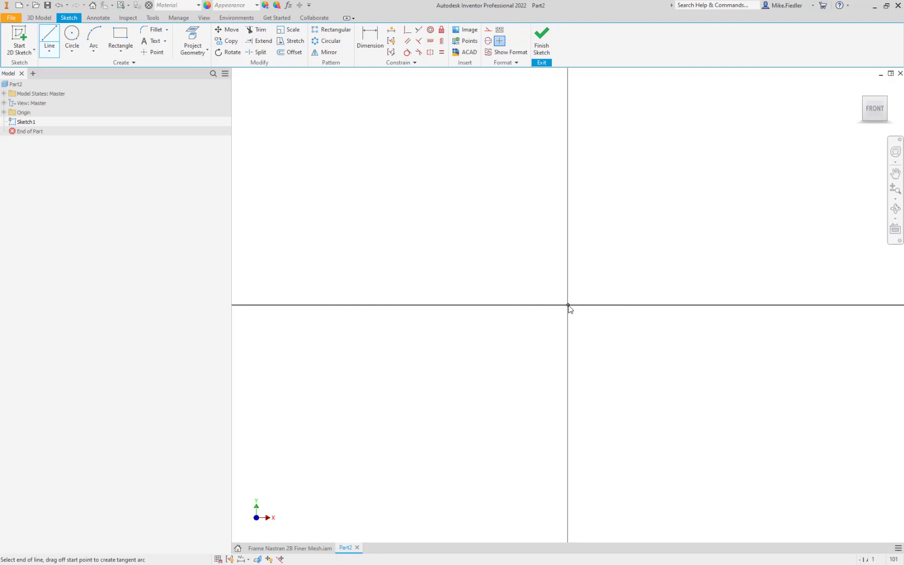
{"action": "left_click", "coordinate": [778, 305]}
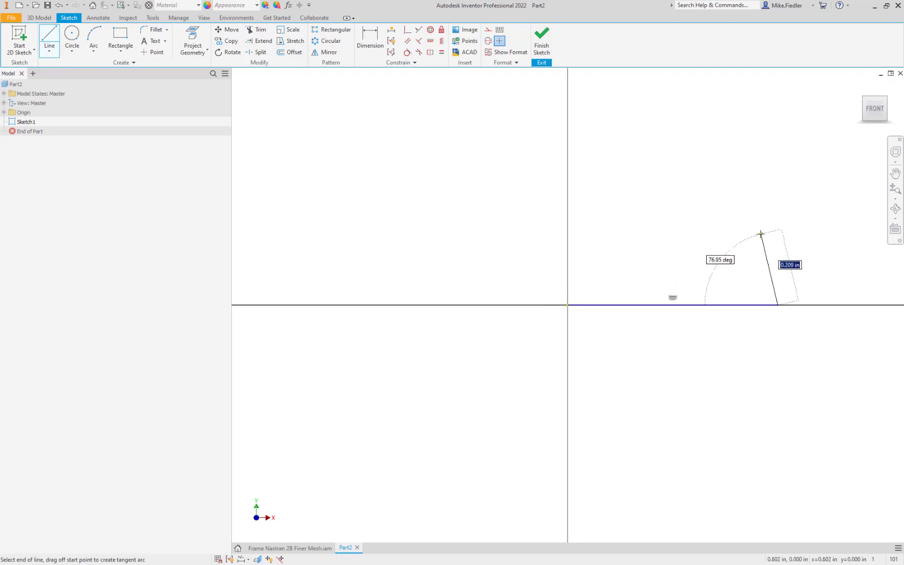
{"action": "key", "text": "Escape"}
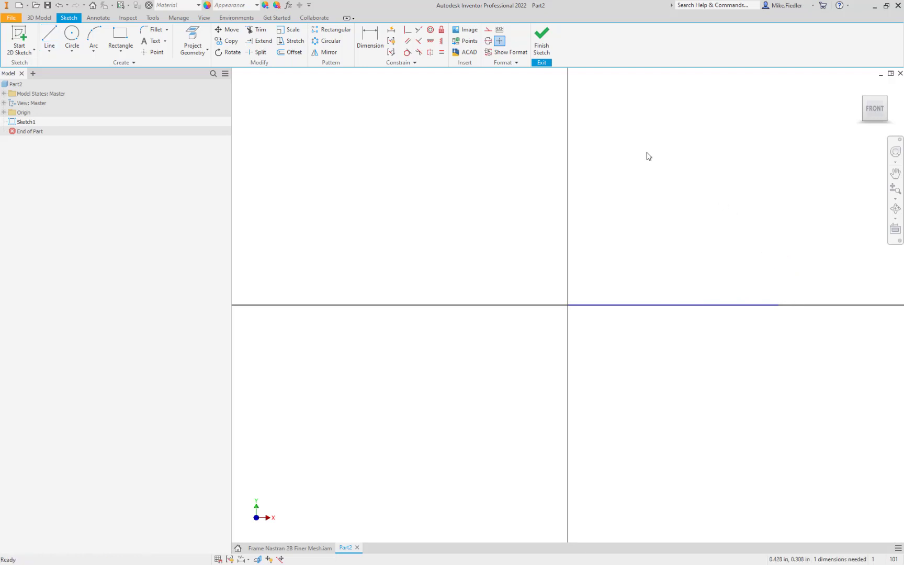
Step: Dimension the line to 8 in and fit it in the view
{"action": "left_click", "coordinate": [364, 48]}
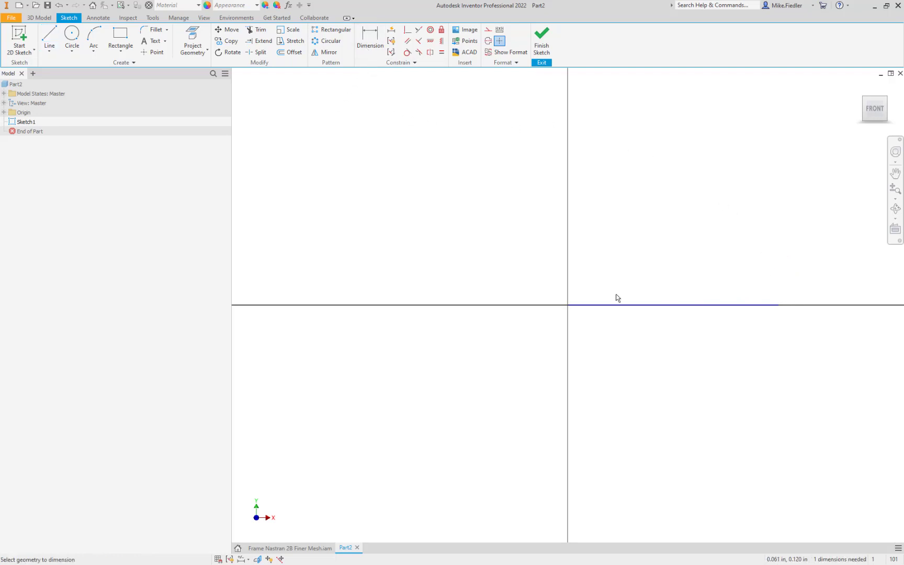
{"action": "left_click", "coordinate": [640, 307]}
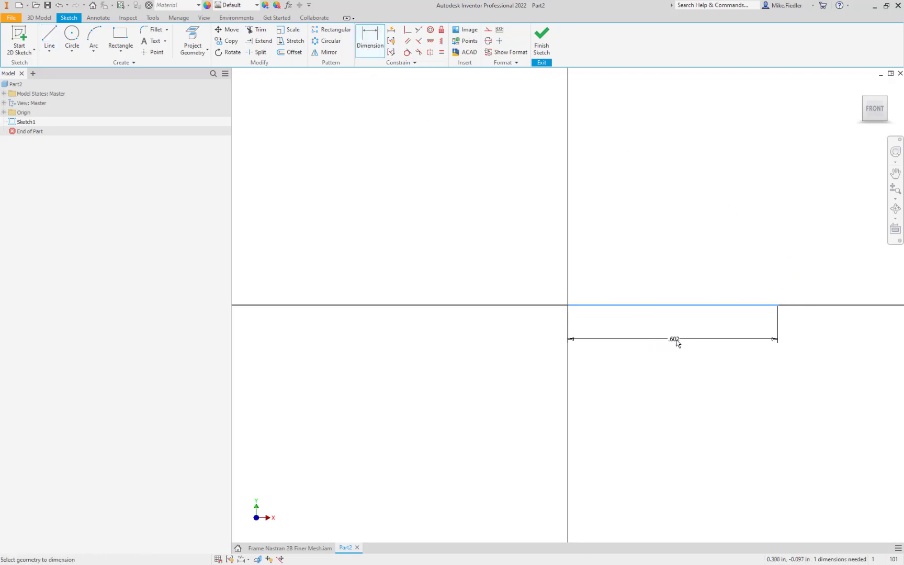
{"action": "left_click", "coordinate": [680, 342]}
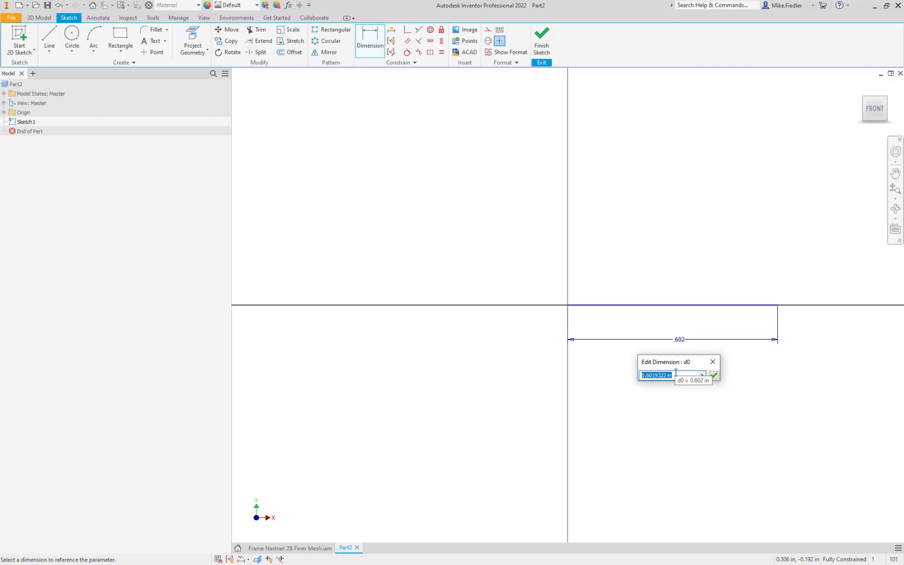
{"action": "type", "text": "8"}
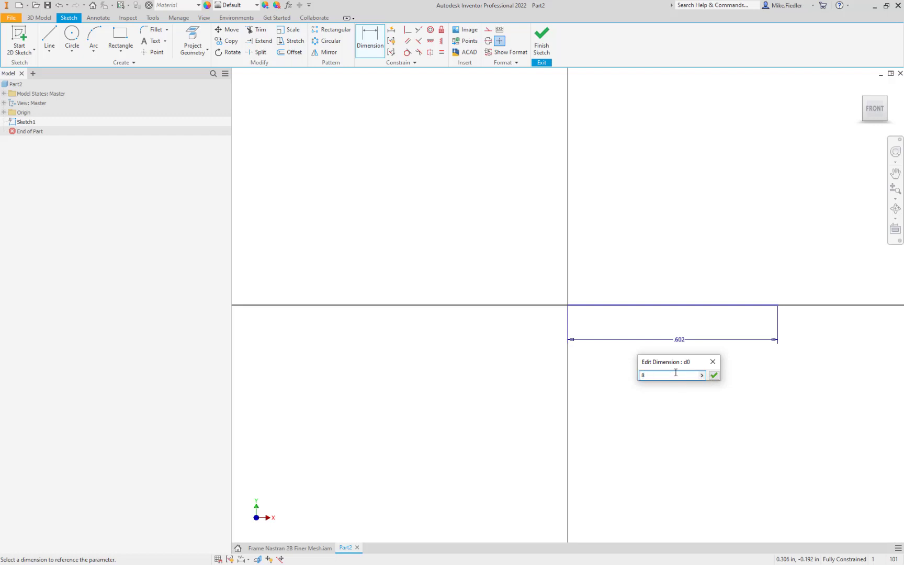
{"action": "key", "text": "Return"}
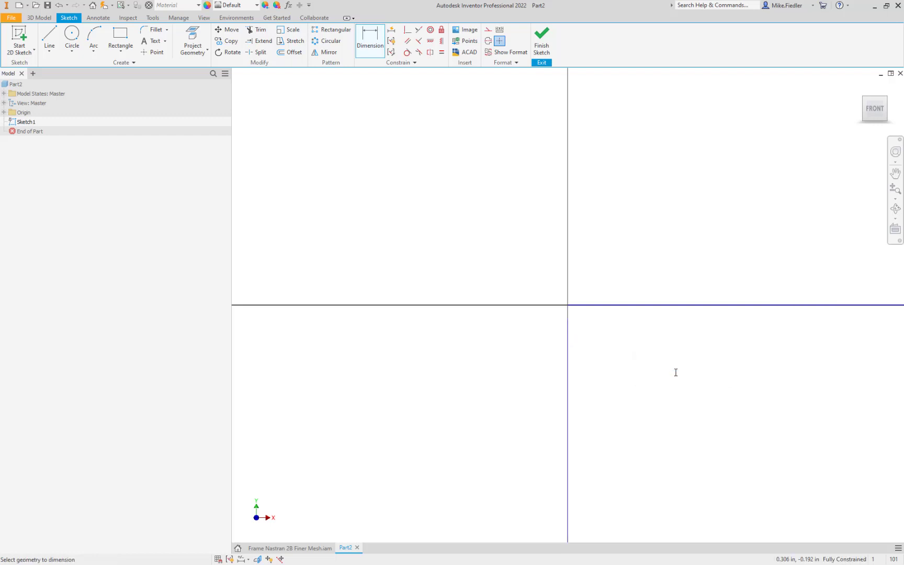
{"action": "left_click", "coordinate": [871, 110]}
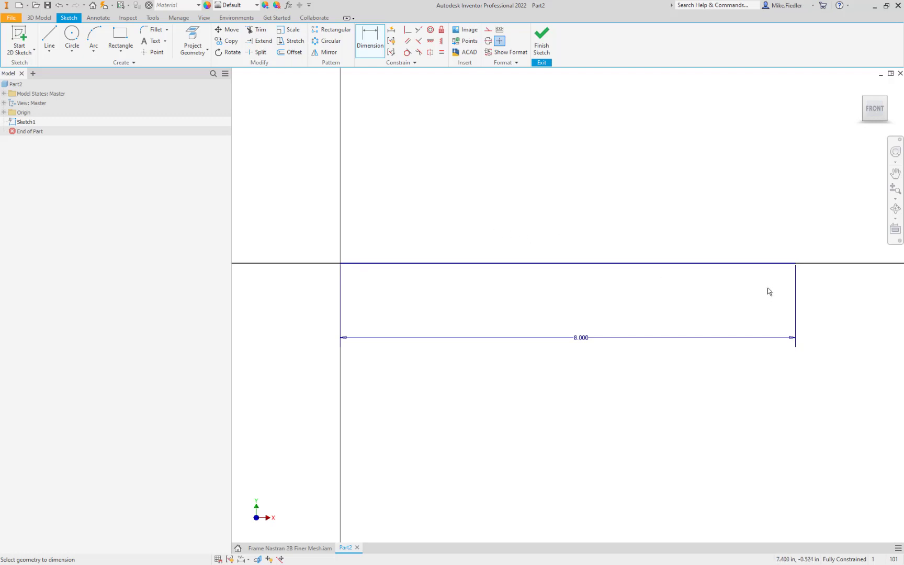
{"action": "left_click", "coordinate": [49, 38]}
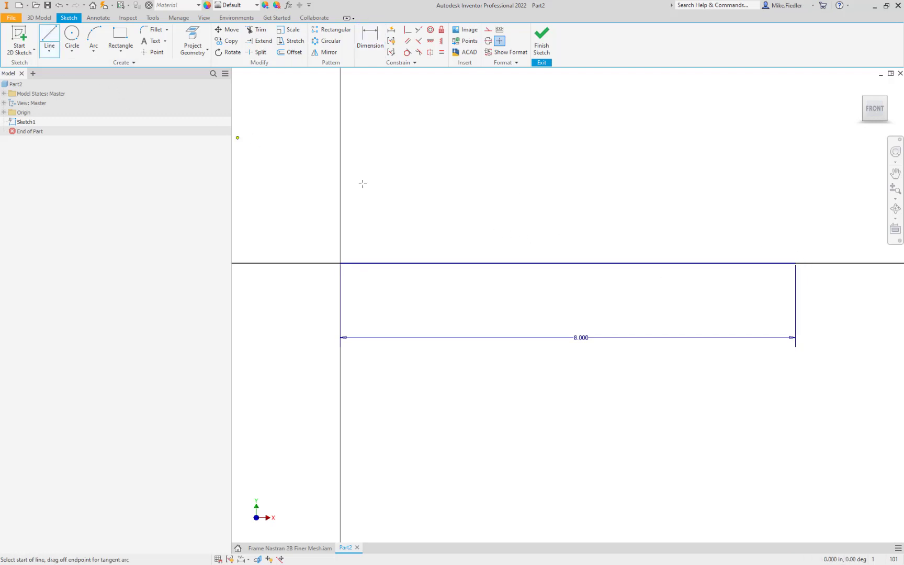
Step: Draw a second horizontal line from the first line's end and dimension it 8 in
{"action": "left_click", "coordinate": [795, 262]}
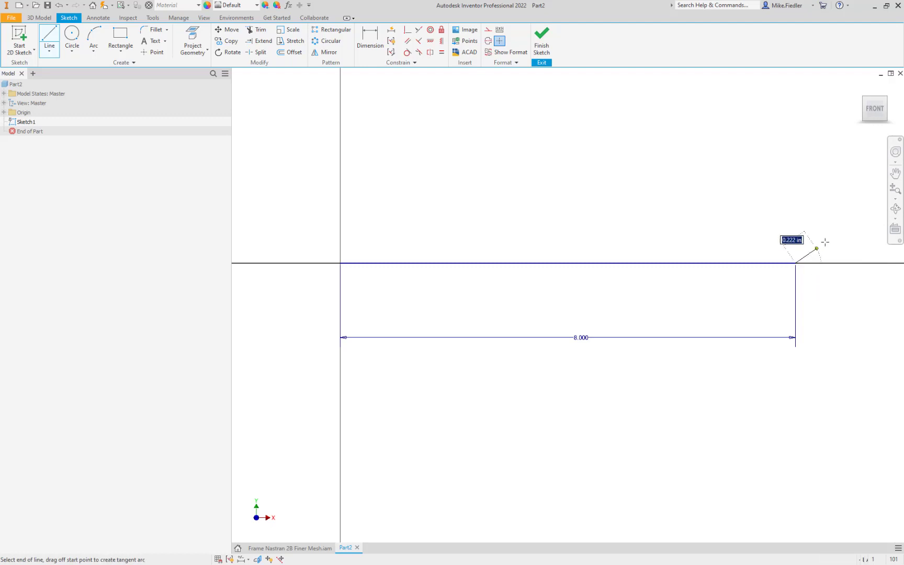
{"action": "left_click", "coordinate": [876, 264]}
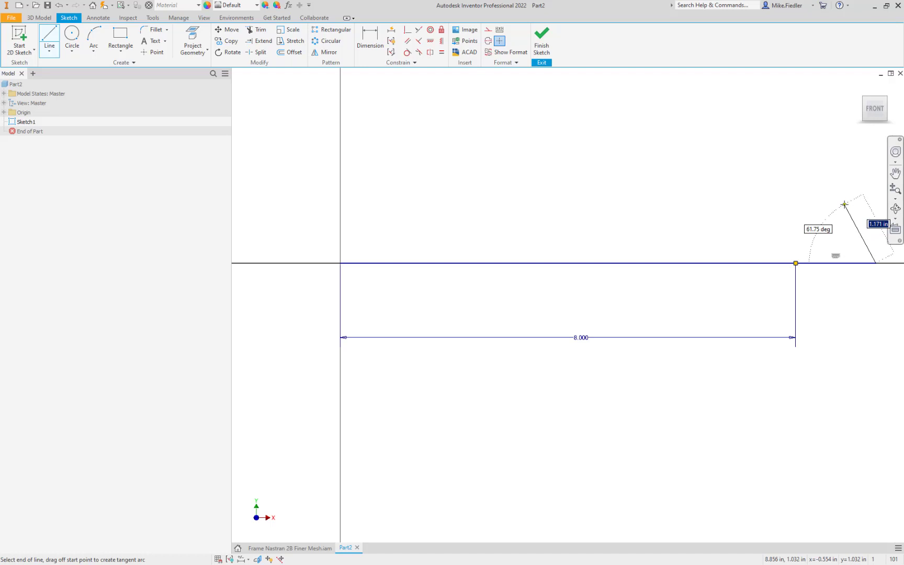
{"action": "key", "text": "Escape"}
{"action": "left_click", "coordinate": [378, 44]}
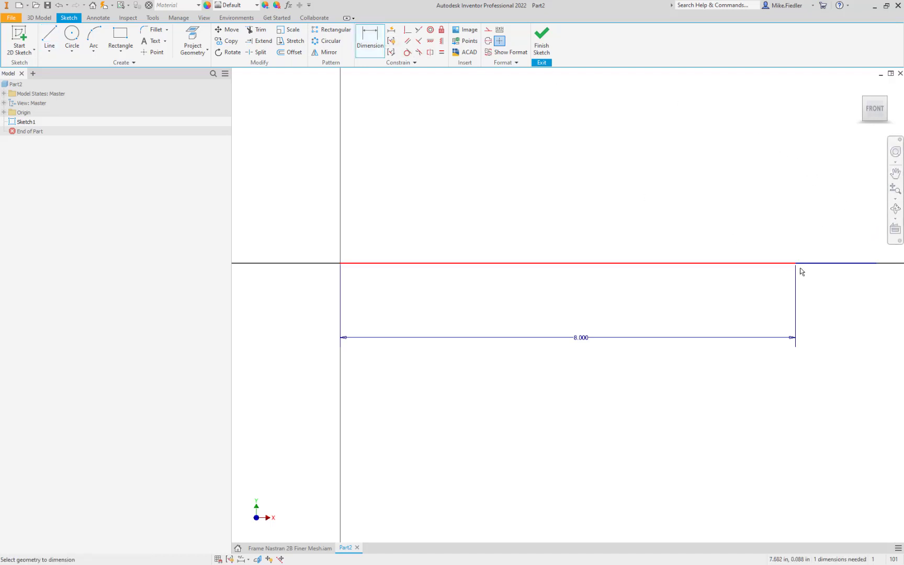
{"action": "left_click", "coordinate": [833, 267]}
{"action": "left_click", "coordinate": [841, 316]}
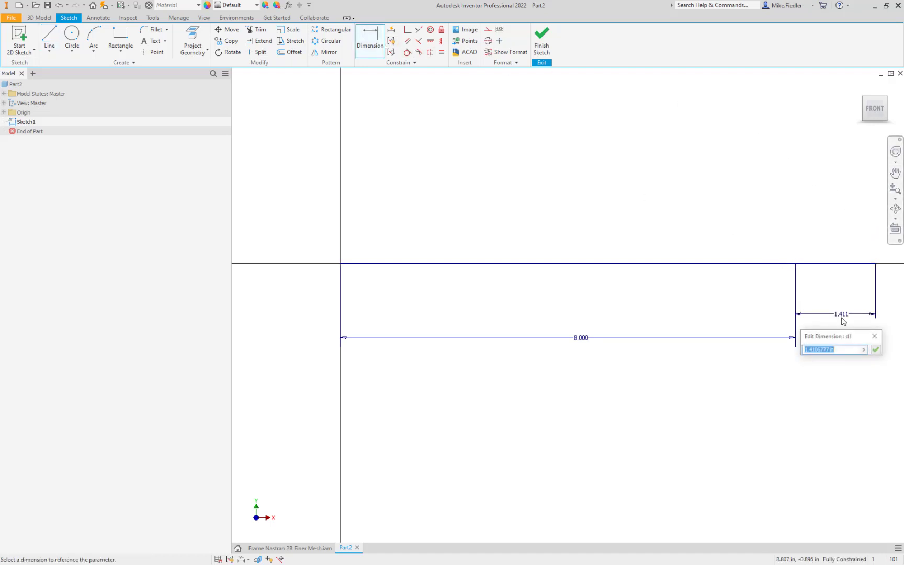
{"action": "type", "text": "8"}
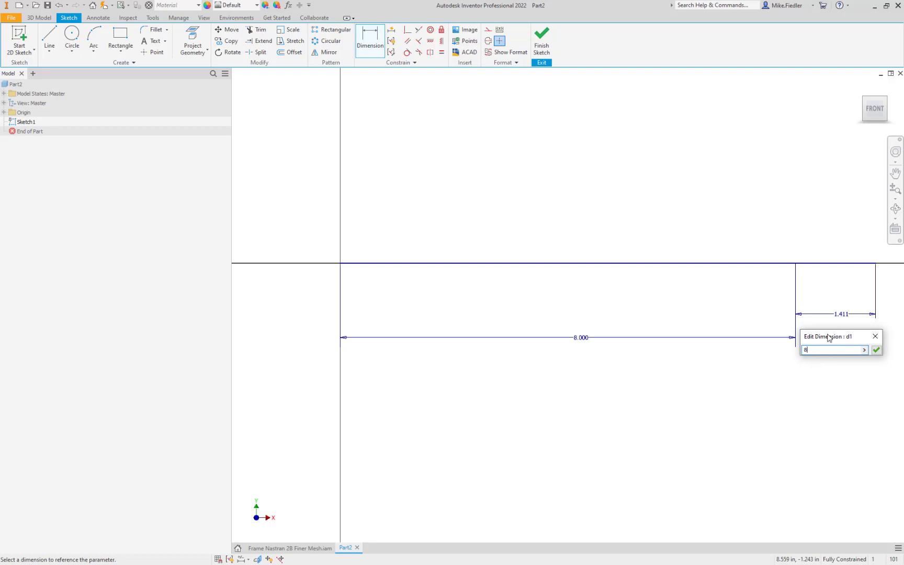
{"action": "key", "text": "Return"}
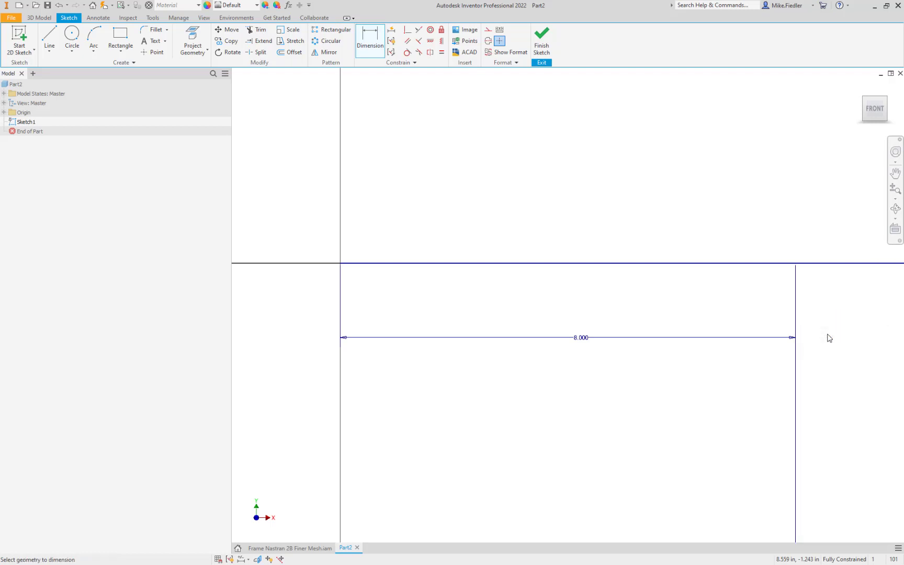
Step: Fit both lines in view and confirm the second line's 8 in dimension
{"action": "left_click", "coordinate": [879, 114]}
{"action": "left_click", "coordinate": [702, 370]}
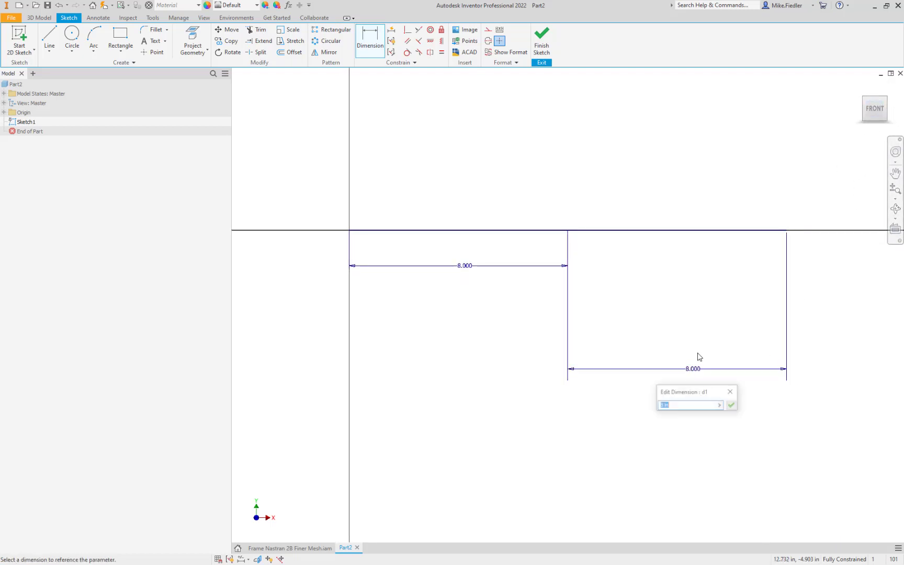
{"action": "left_click", "coordinate": [732, 406]}
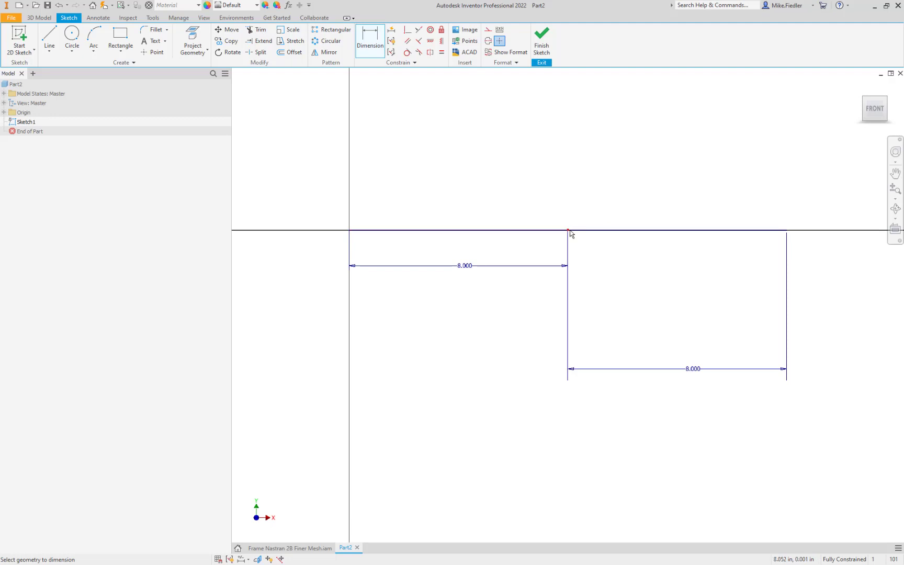
{"action": "mouse_move", "coordinate": [571, 234]}
Step: Finish Sketch1, pan it to the view centre, and hide its dimensions
{"action": "left_click", "coordinate": [542, 51]}
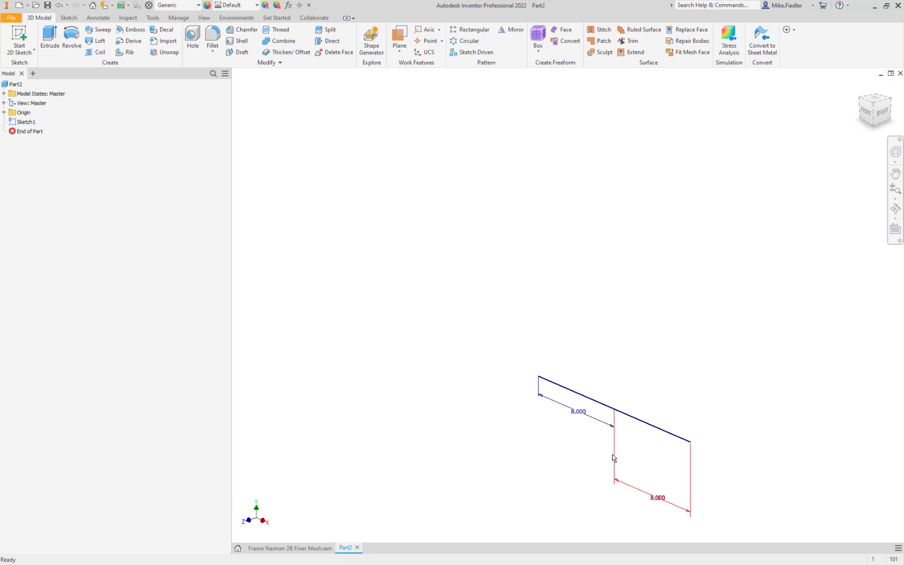
{"action": "left_click", "coordinate": [897, 179]}
{"action": "left_click_drag", "start_coordinate": [553, 321], "coordinate": [399, 177]}
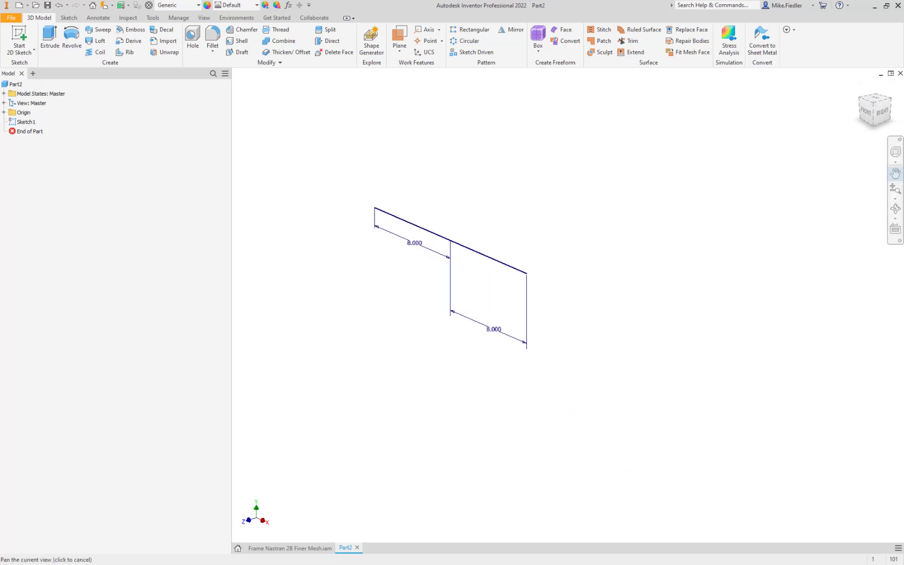
{"action": "right_click", "coordinate": [30, 122]}
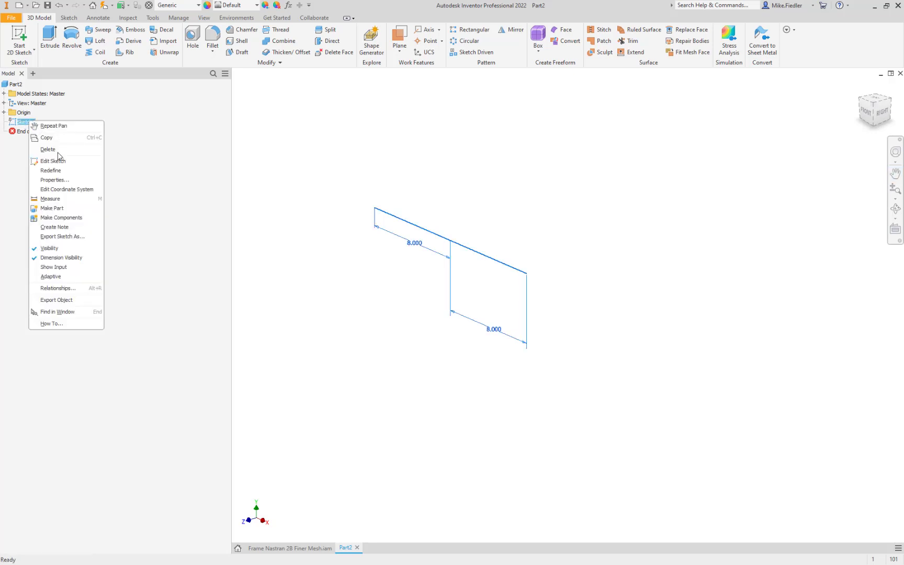
{"action": "left_click", "coordinate": [88, 258]}
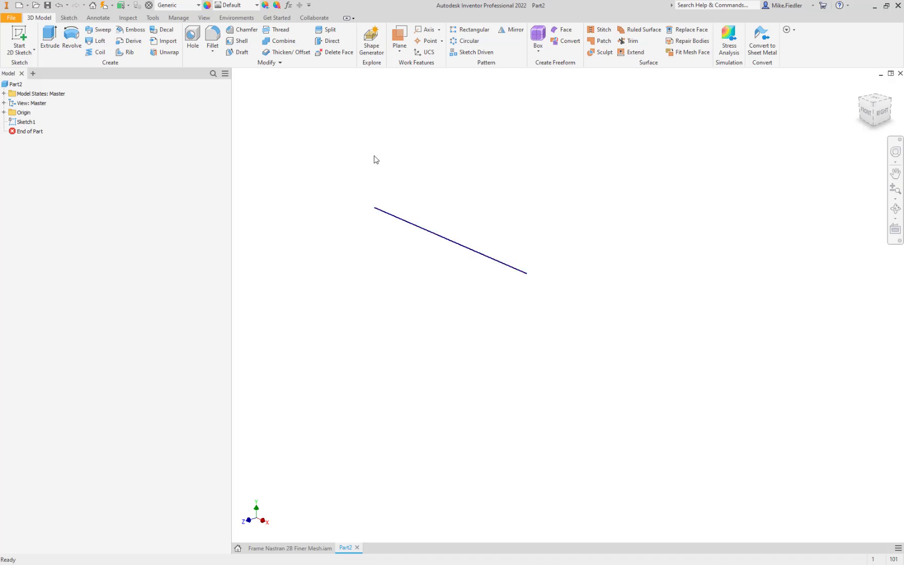
Step: Switch to the Inventor Nastran environment and return to the isometric home view
{"action": "left_click", "coordinate": [238, 18]}
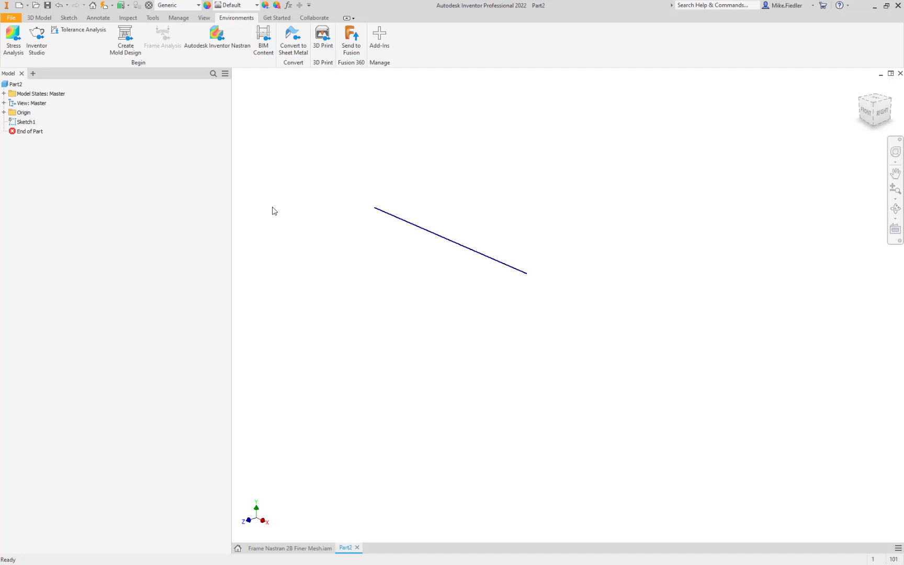
{"action": "left_click", "coordinate": [223, 46]}
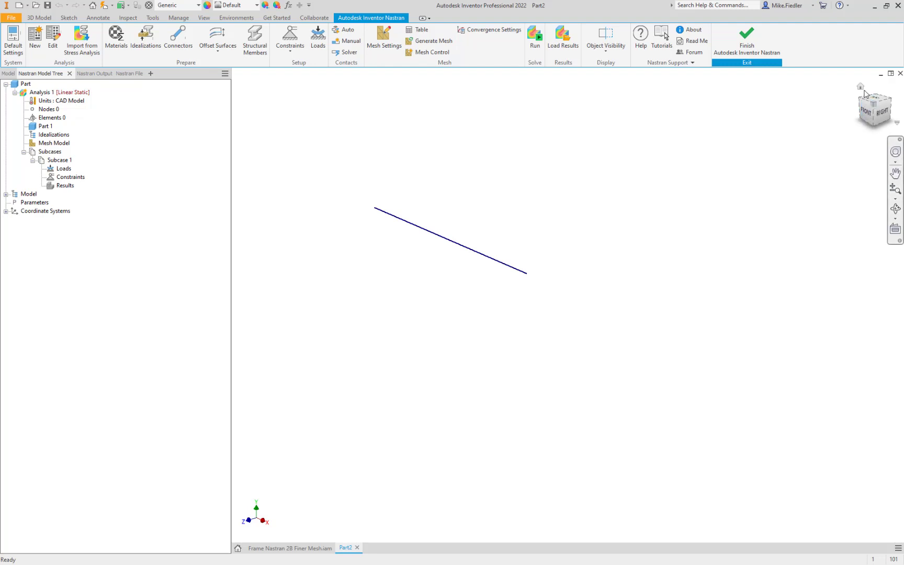
{"action": "left_click", "coordinate": [861, 87]}
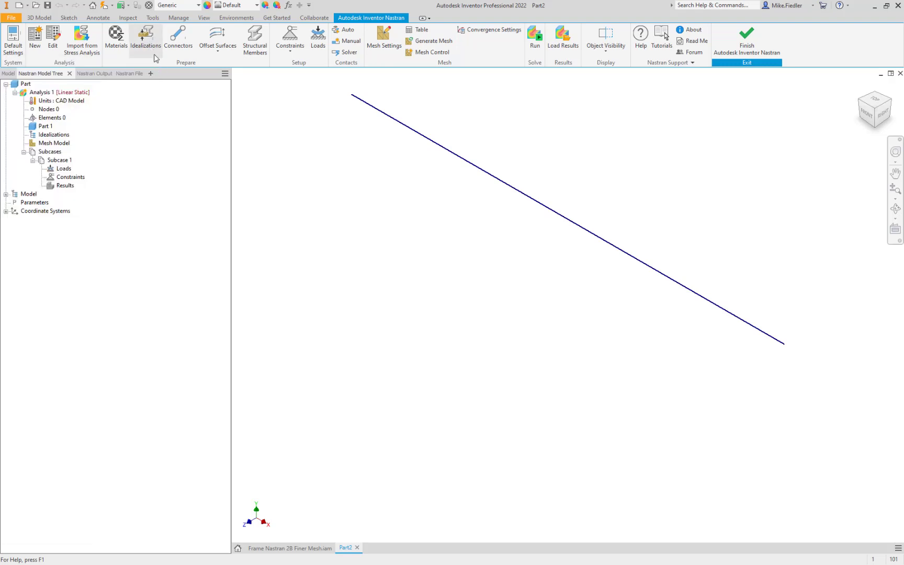
Step: Create an idealization of Line Elements, Beam type, defined by cross section
{"action": "left_click", "coordinate": [152, 42]}
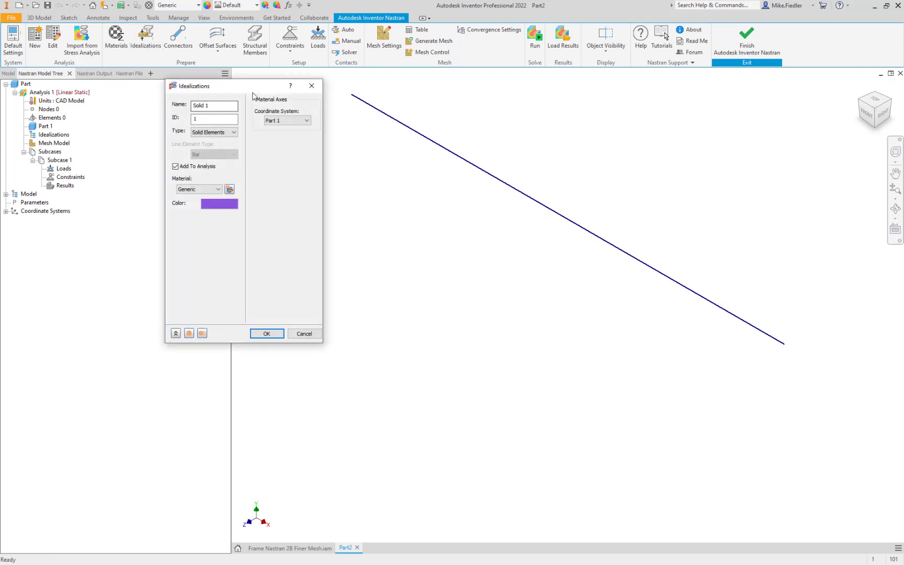
{"action": "left_click_drag", "start_coordinate": [261, 91], "coordinate": [390, 183]}
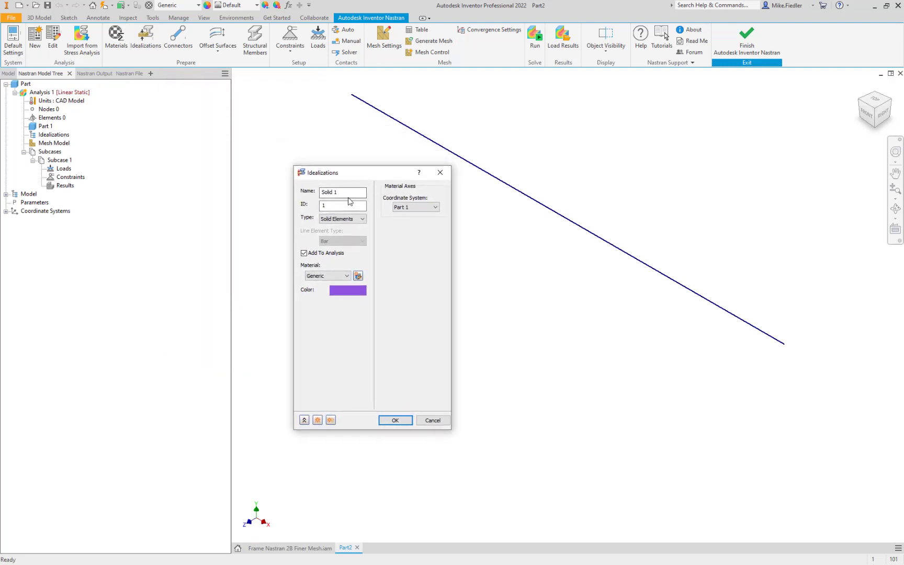
{"action": "left_click", "coordinate": [356, 219]}
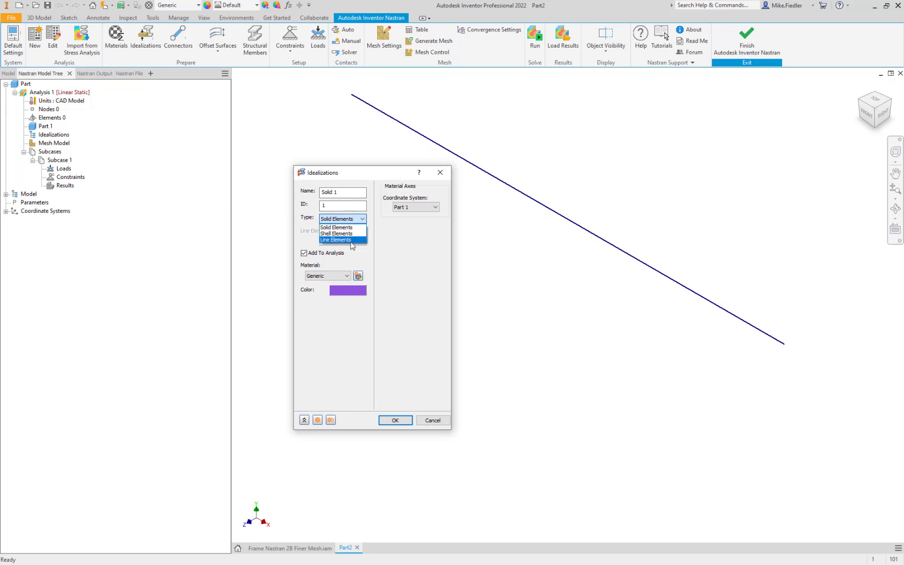
{"action": "left_click", "coordinate": [352, 240]}
{"action": "left_click", "coordinate": [355, 241]}
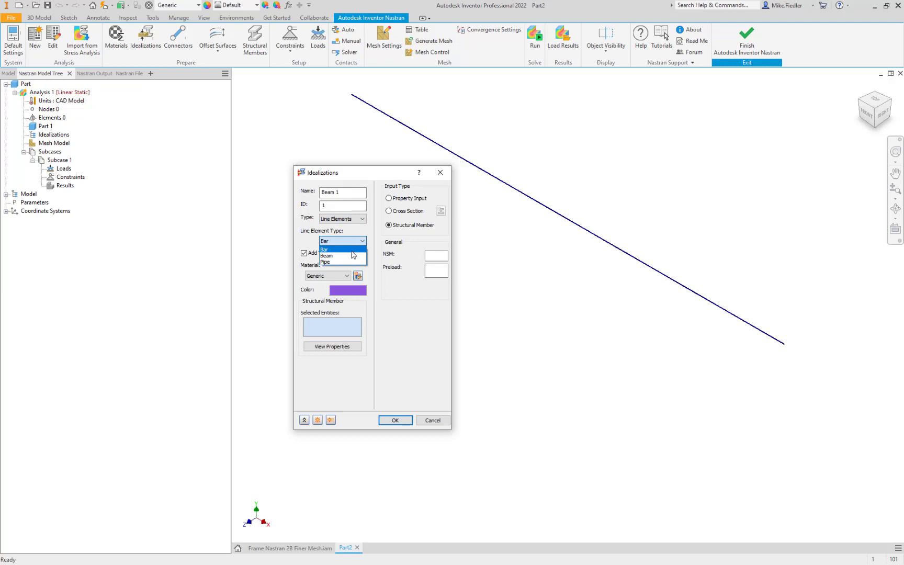
{"action": "left_click", "coordinate": [351, 256]}
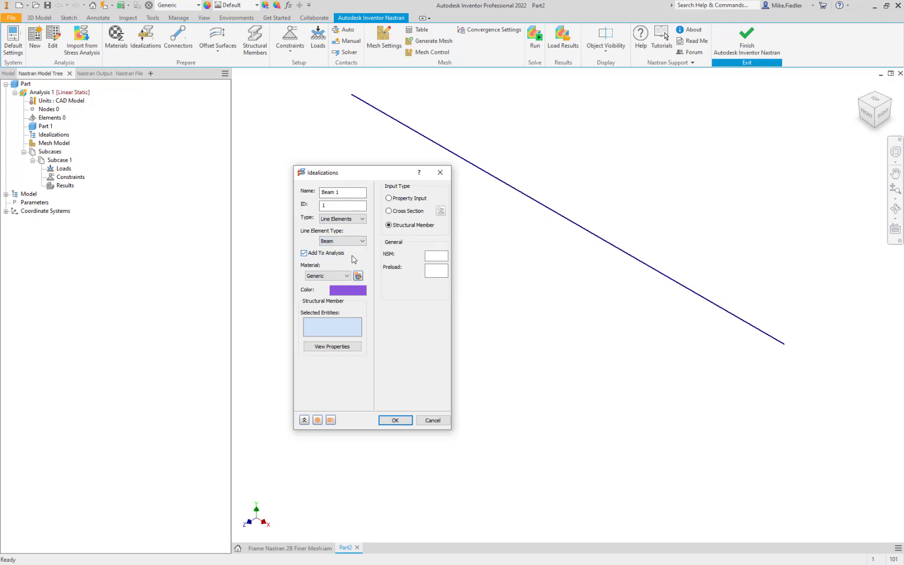
{"action": "left_click", "coordinate": [388, 211]}
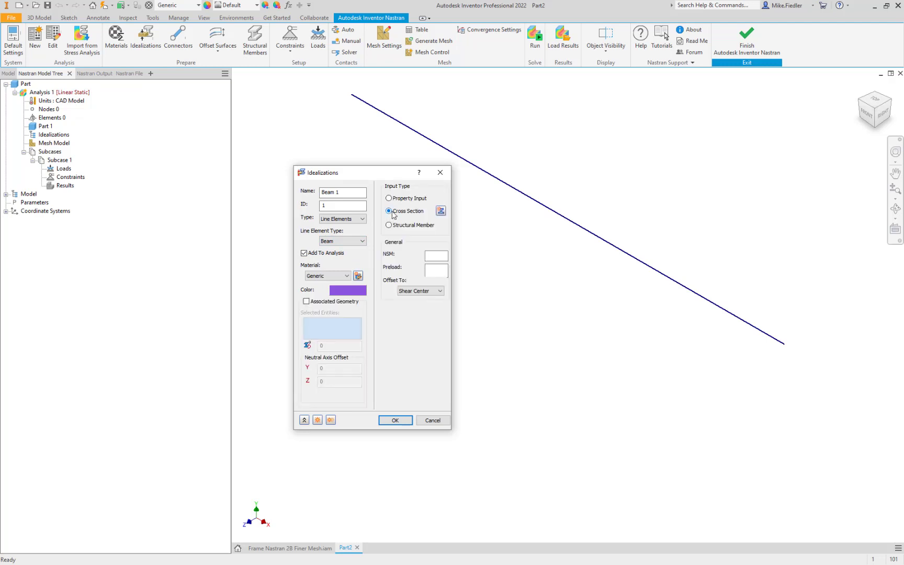
{"action": "left_click", "coordinate": [441, 210]}
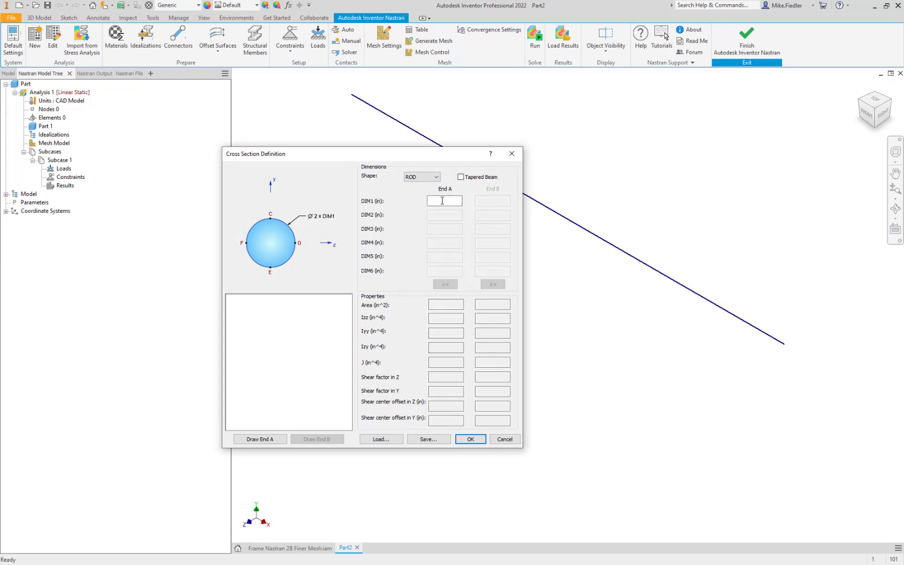
Step: Give Beam 1 a solid 1 × 1 in BAR cross section and accept it
{"action": "left_click", "coordinate": [431, 178]}
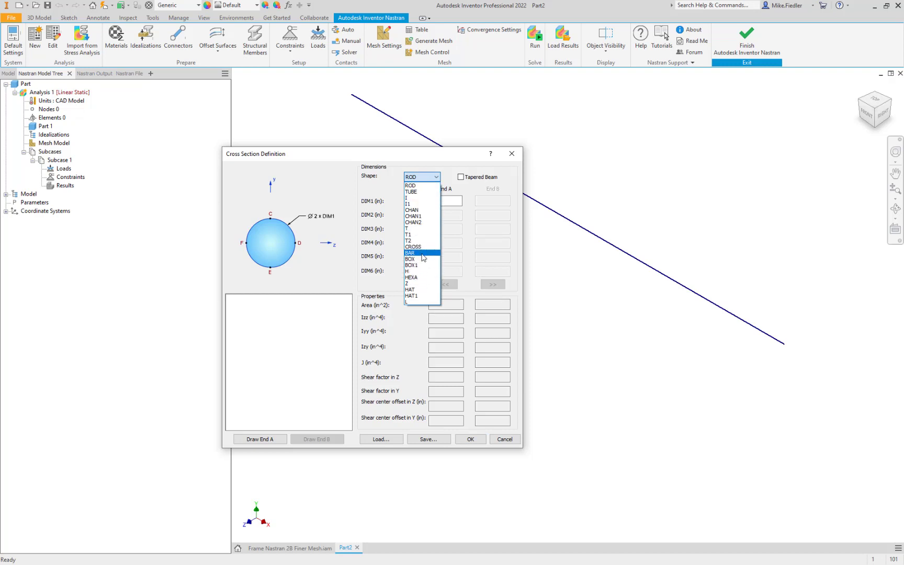
{"action": "left_click", "coordinate": [421, 253]}
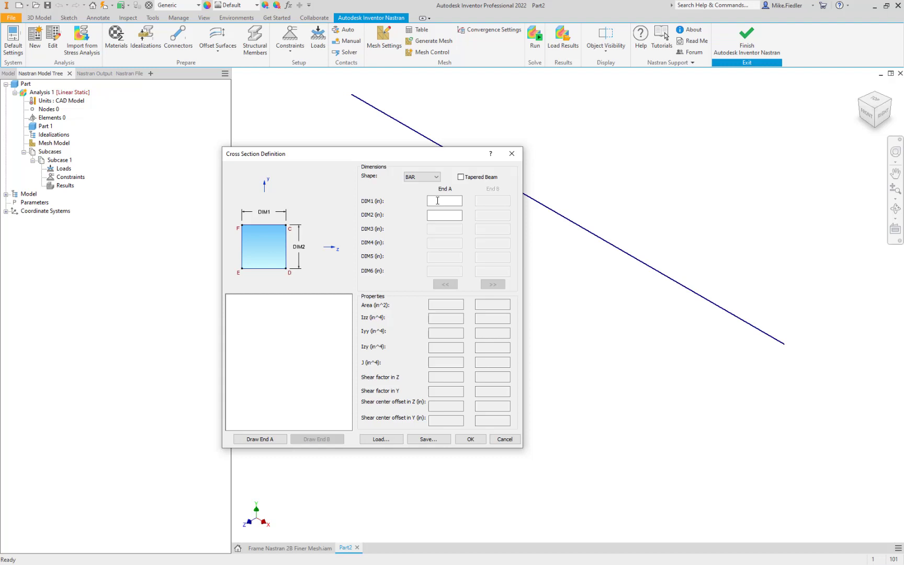
{"action": "left_click", "coordinate": [438, 201]}
{"action": "left_click", "coordinate": [440, 214]}
{"action": "left_click", "coordinate": [271, 441]}
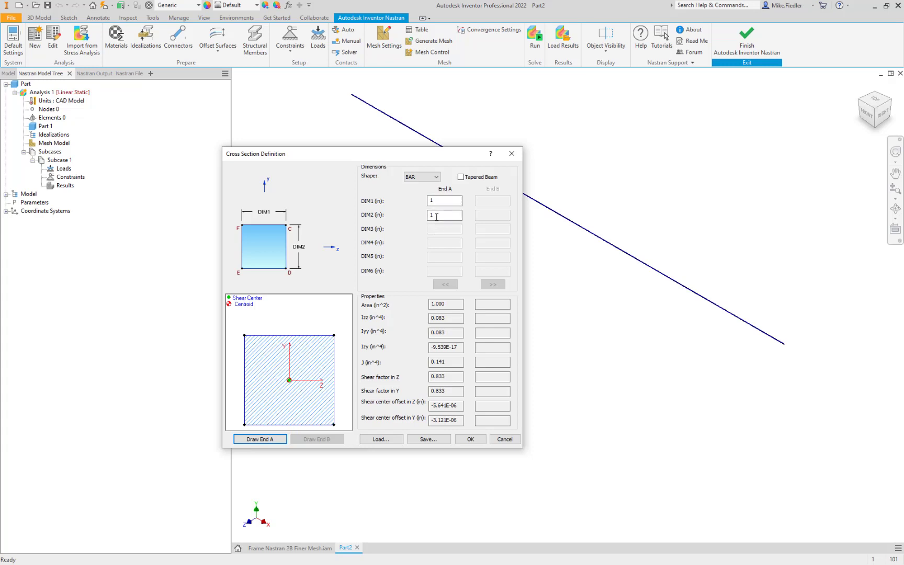
{"action": "left_click", "coordinate": [471, 439]}
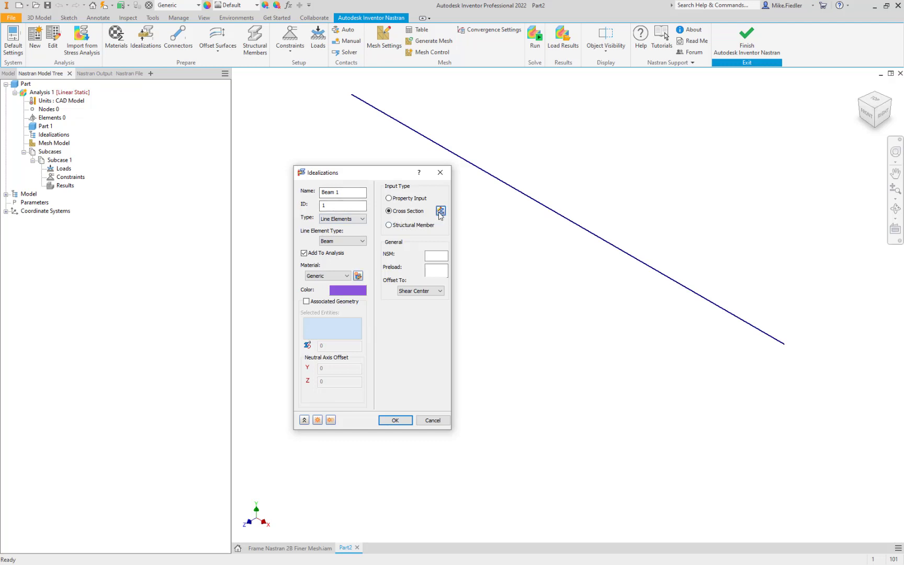
Step: Associate Beam 1 with sketch segment<1> and sketch segment<2> of the line
{"action": "left_click", "coordinate": [307, 302]}
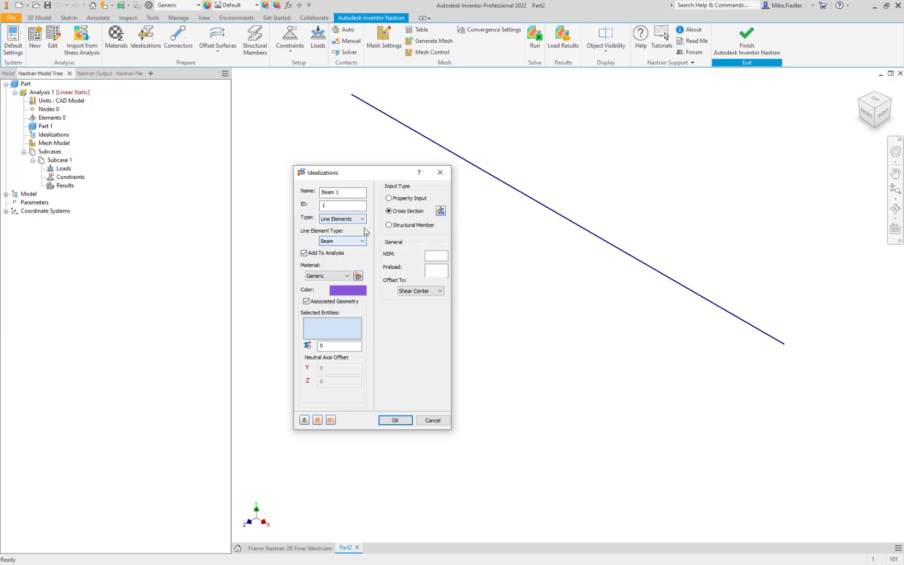
{"action": "left_click", "coordinate": [527, 197]}
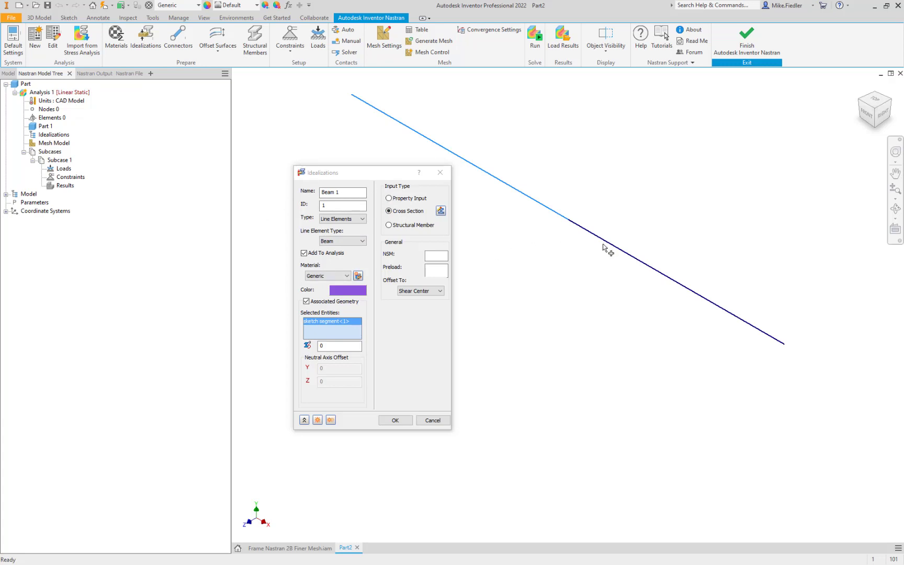
{"action": "left_click", "coordinate": [621, 251]}
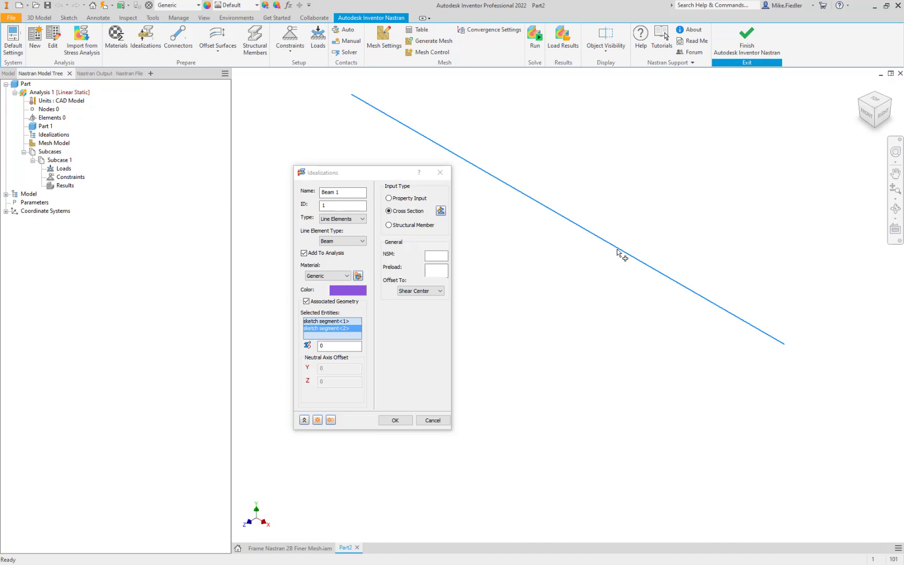
Step: Create Material 2 with elastic modulus 30e6 psi and Poisson's ratio 0.32
{"action": "left_click", "coordinate": [358, 276]}
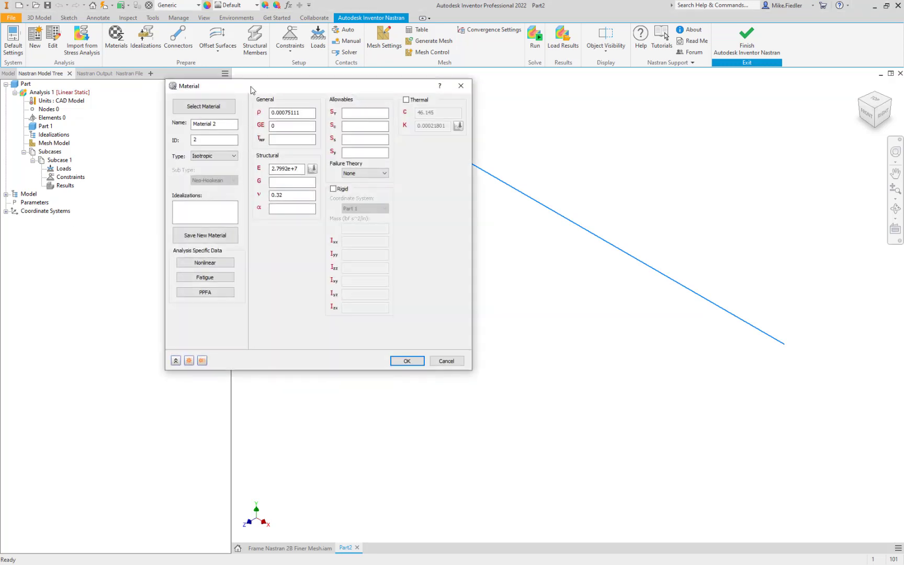
{"action": "left_click_drag", "start_coordinate": [250, 90], "coordinate": [349, 205]}
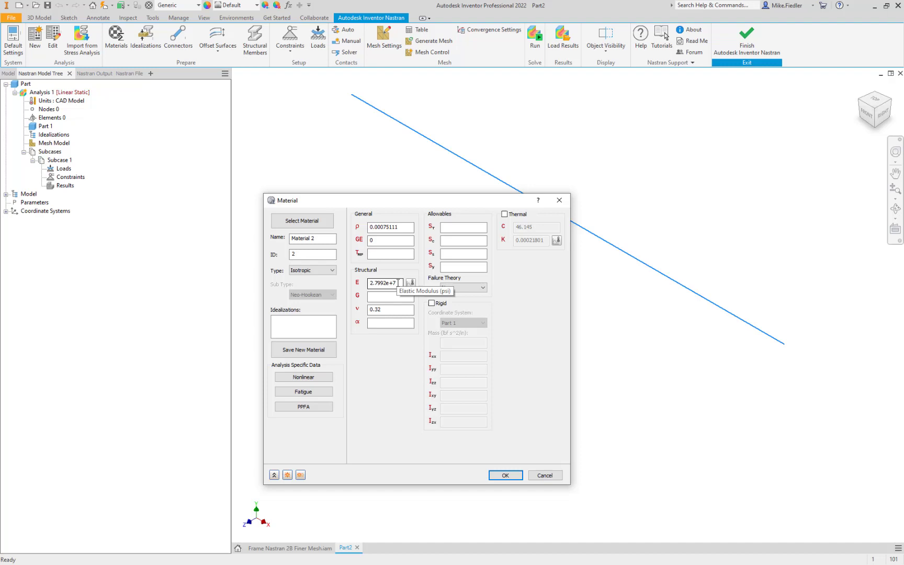
{"action": "double_click", "coordinate": [398, 282]}
{"action": "type", "text": "30e6"}
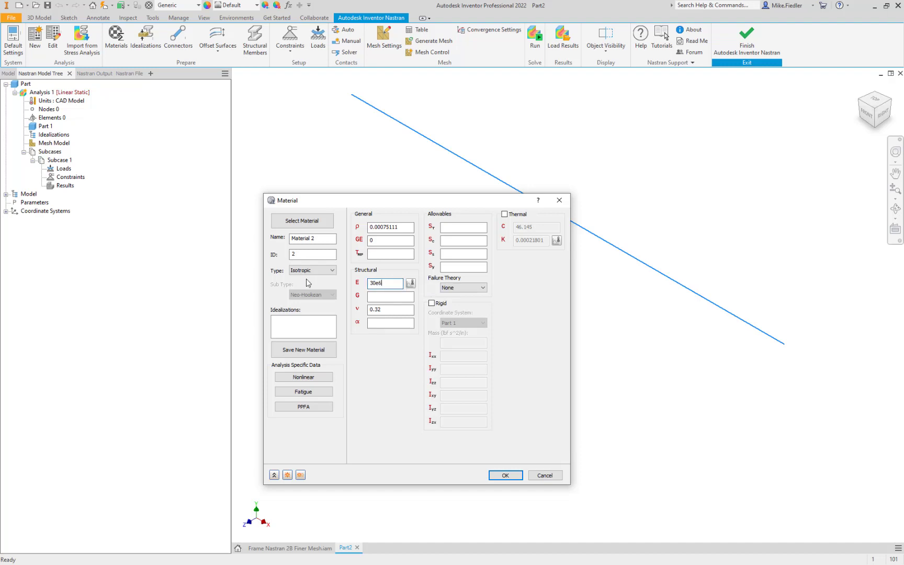
{"action": "left_click", "coordinate": [386, 308]}
{"action": "left_click", "coordinate": [511, 477]}
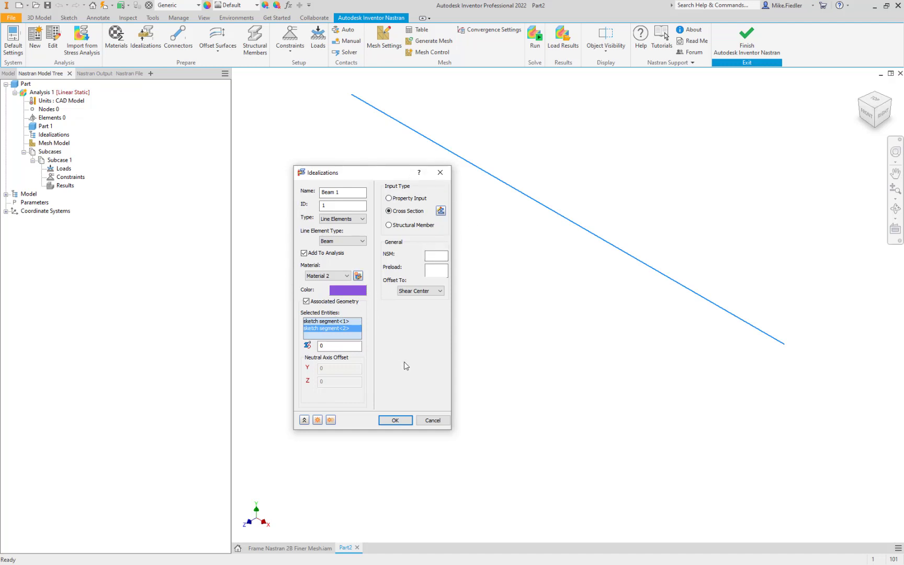
Step: Set Beam 1's display colour to blue and finish the idealization
{"action": "left_click", "coordinate": [354, 292]}
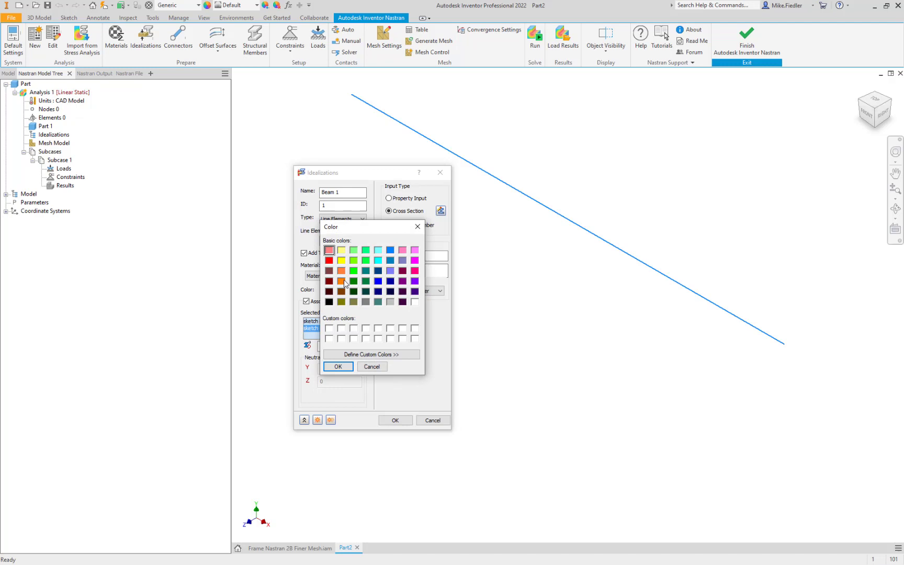
{"action": "left_click", "coordinate": [390, 252]}
{"action": "left_click", "coordinate": [339, 368]}
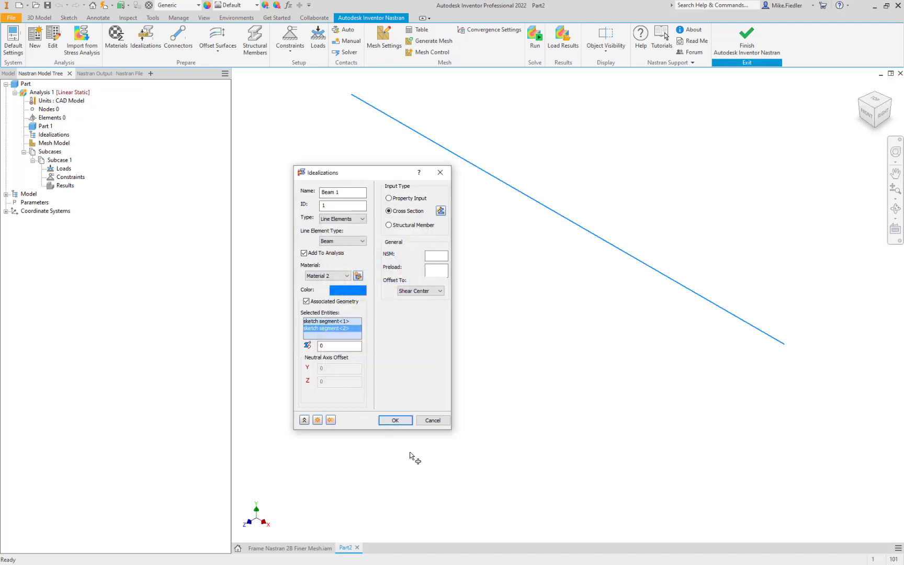
{"action": "left_click", "coordinate": [395, 421]}
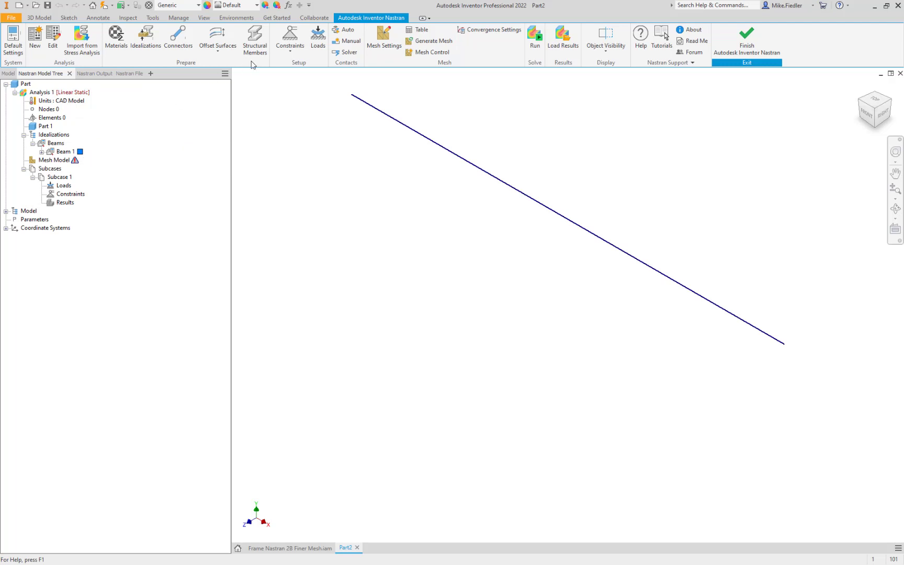
Step: Generate the beam mesh with a 4 in element size and Linear element order
{"action": "left_click", "coordinate": [386, 47]}
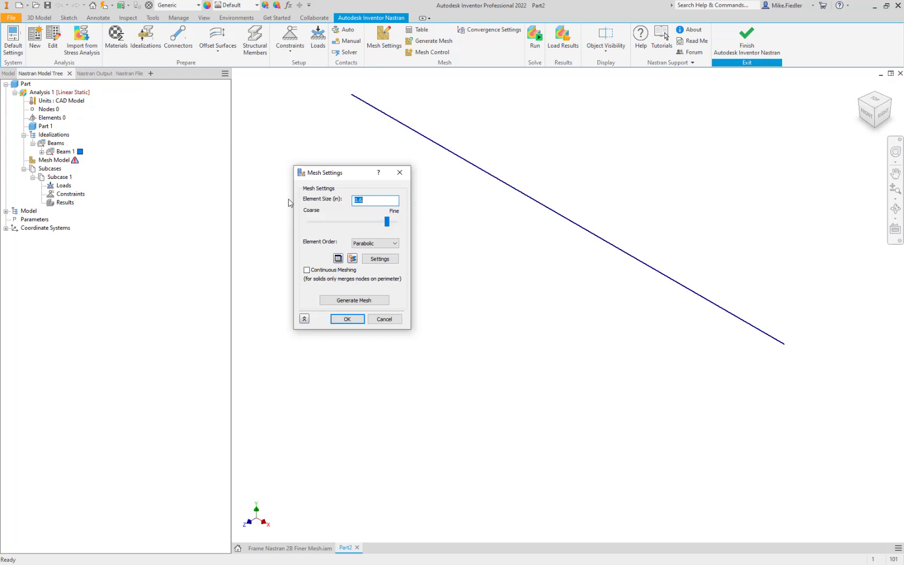
{"action": "type", "text": "4"}
{"action": "left_click", "coordinate": [373, 245]}
{"action": "left_click", "coordinate": [371, 257]}
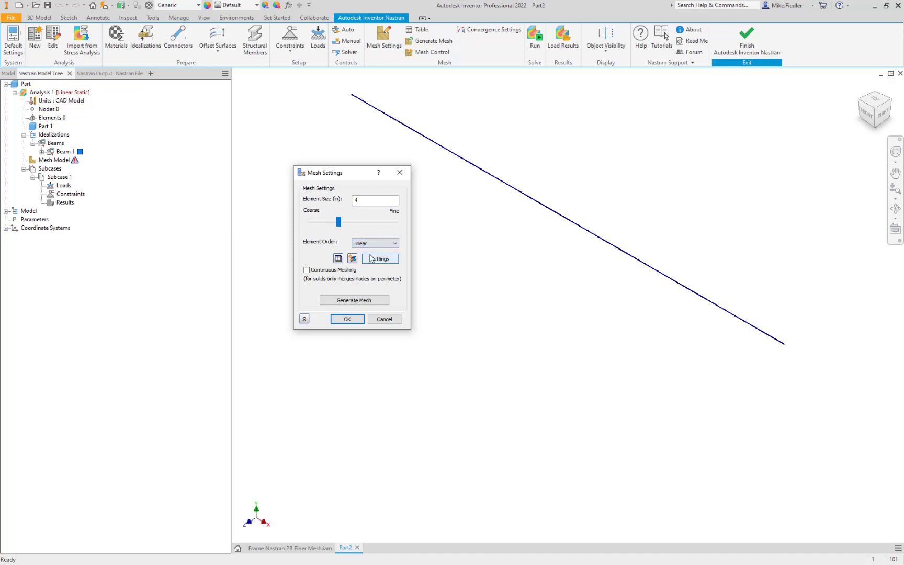
{"action": "left_click", "coordinate": [364, 303]}
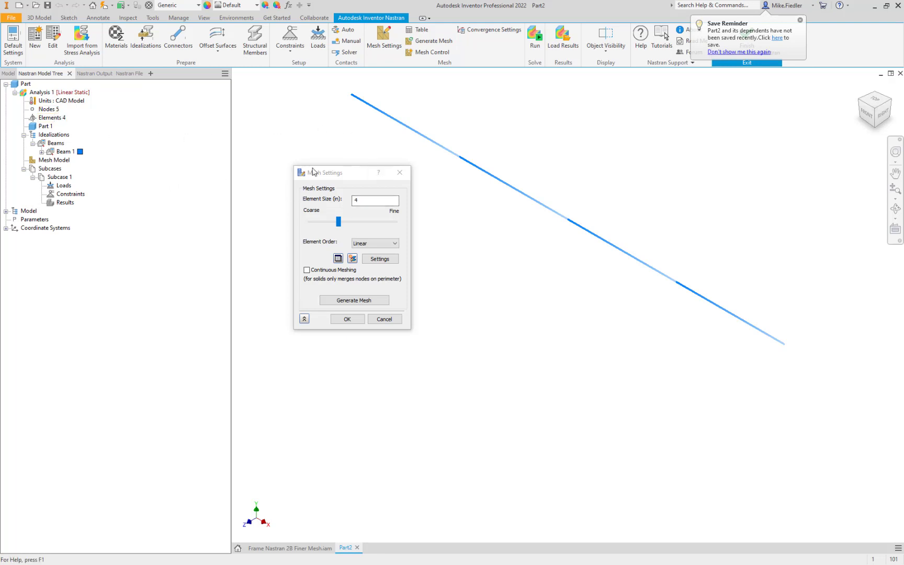
Step: Accept the mesh settings, leaving the beam as 5 nodes and 4 elements
{"action": "left_click", "coordinate": [358, 322]}
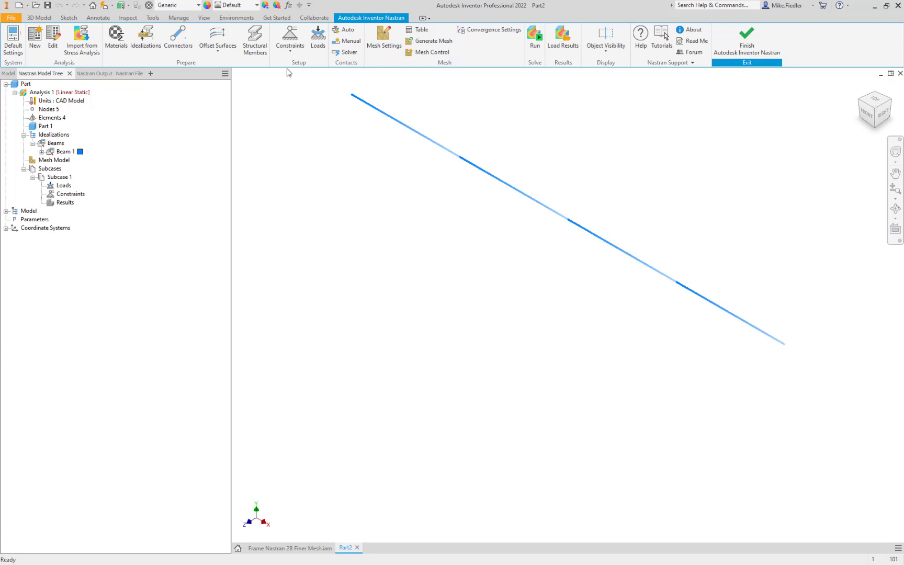
Step: Fix the beam's left end with Constraint 1
{"action": "left_click", "coordinate": [294, 42]}
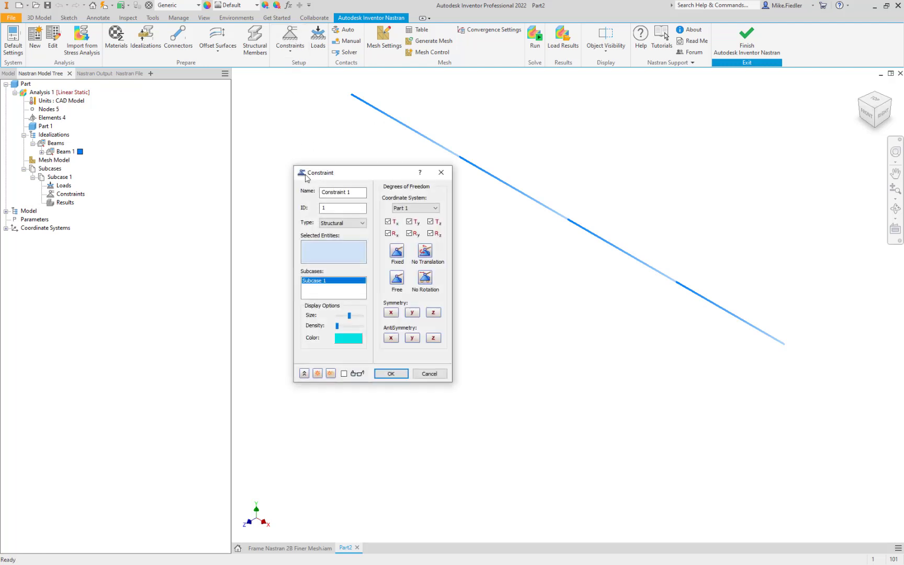
{"action": "left_click", "coordinate": [351, 95]}
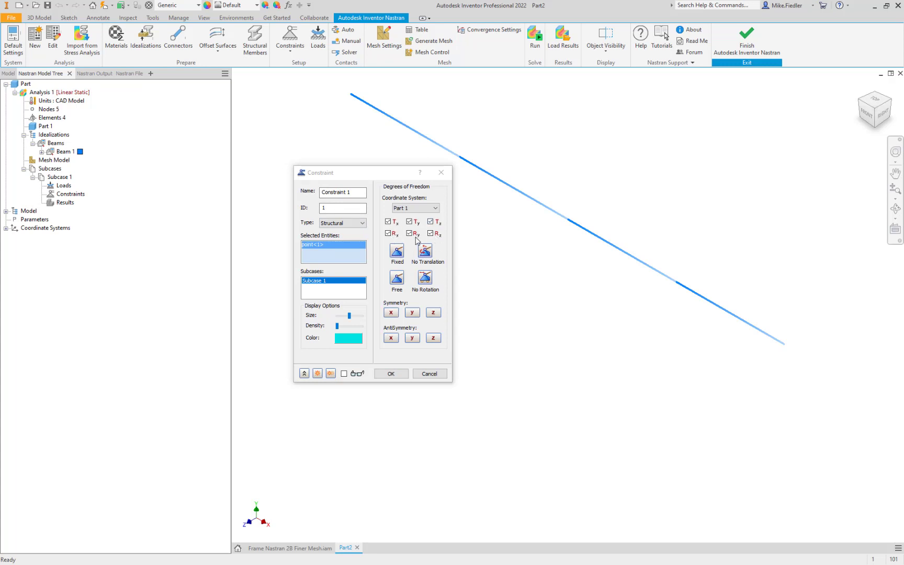
{"action": "left_click", "coordinate": [395, 375]}
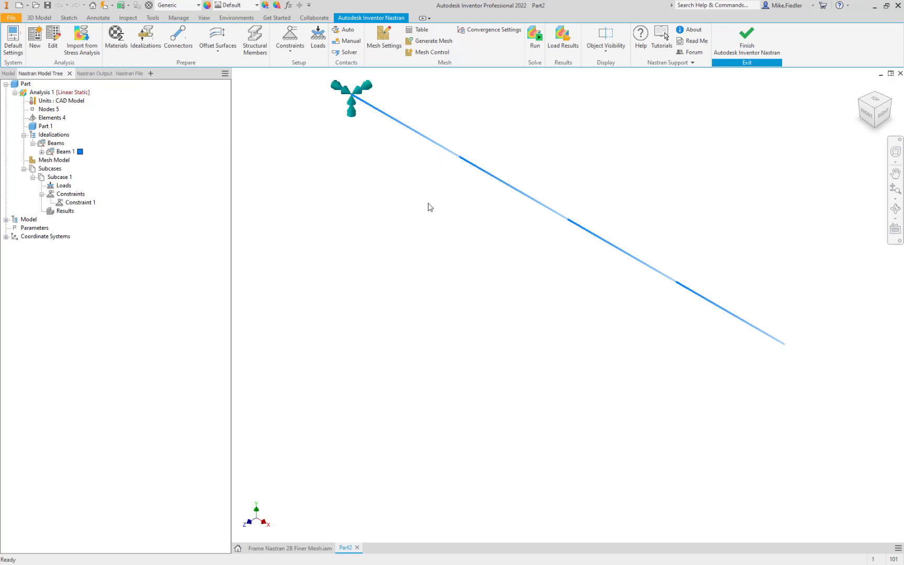
{"action": "left_click", "coordinate": [318, 39]}
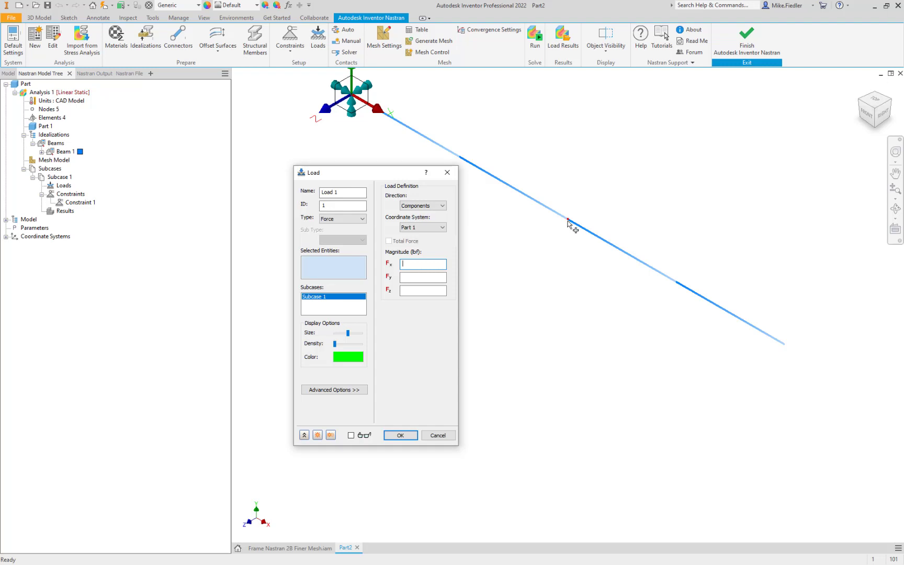
Step: Apply Load 1 as a -100 lbf Fy force at the beam's middle node
{"action": "mouse_move", "coordinate": [568, 224]}
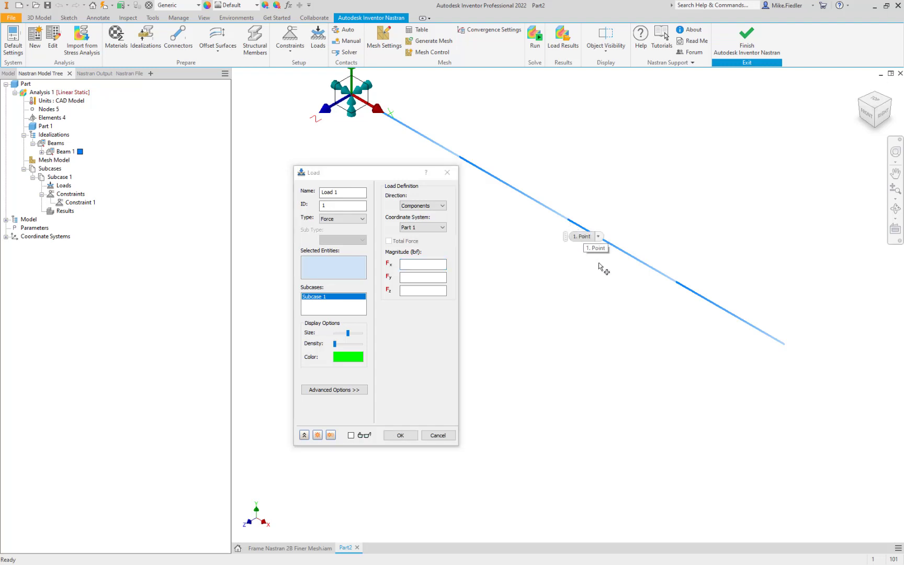
{"action": "left_click", "coordinate": [570, 224]}
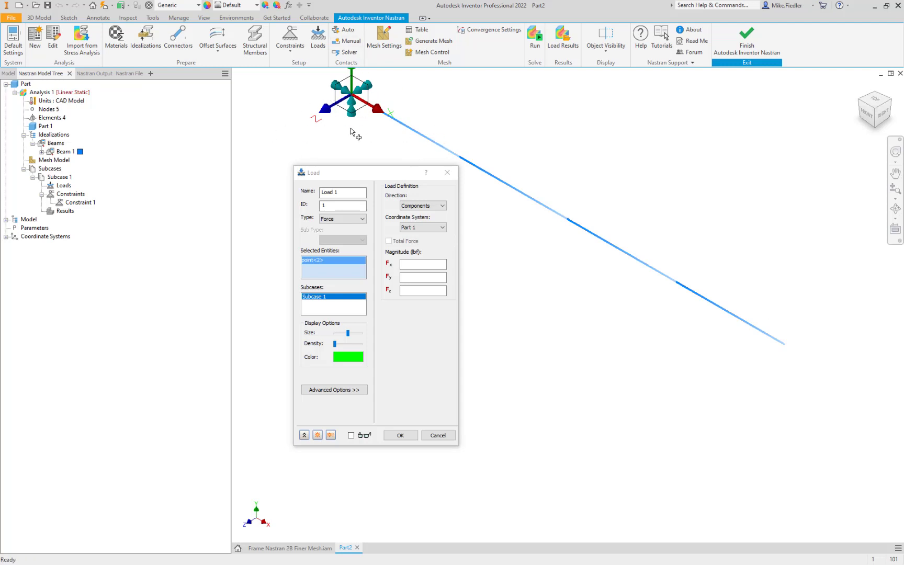
{"action": "left_click", "coordinate": [415, 278]}
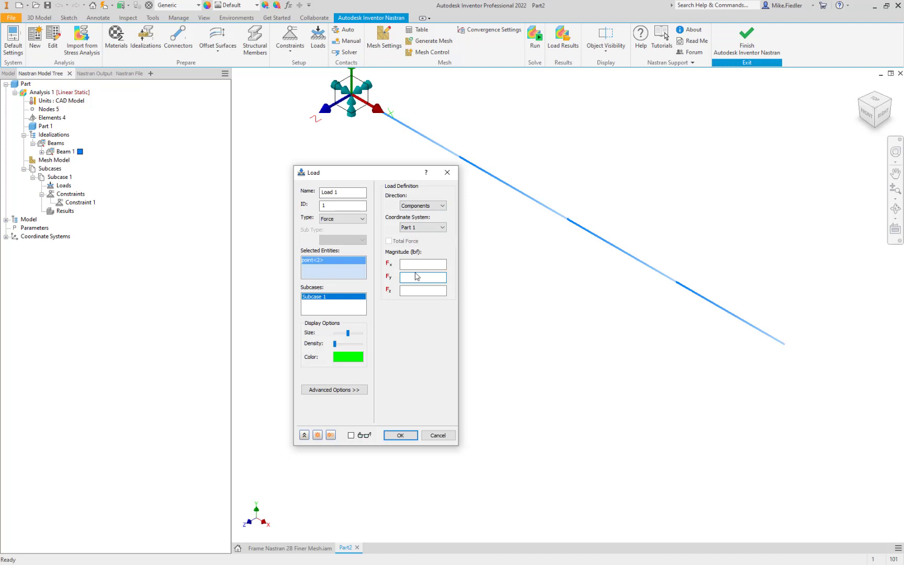
{"action": "type", "text": "-100"}
{"action": "left_click", "coordinate": [400, 436]}
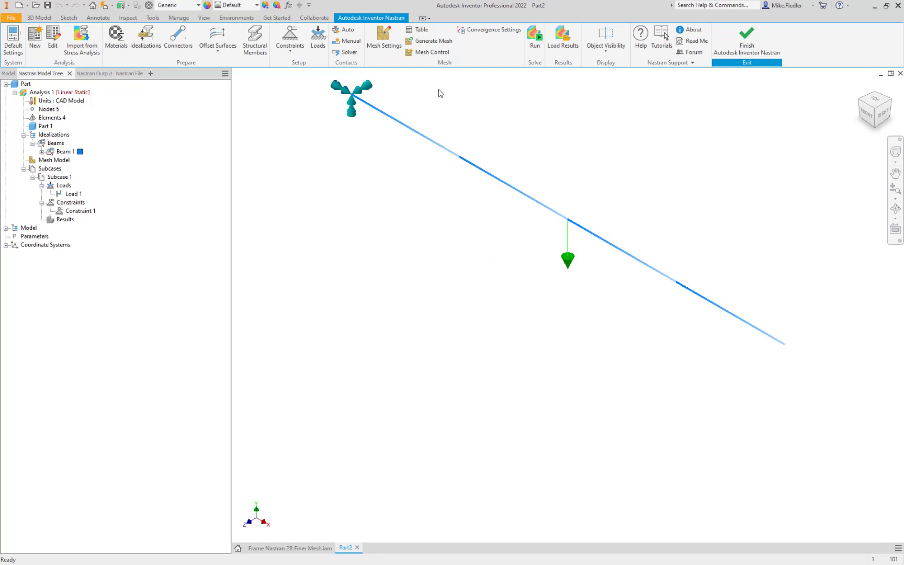
Step: Run the analysis and browse the save location to TechStorage > AVEs > Inventor
{"action": "left_click", "coordinate": [535, 42]}
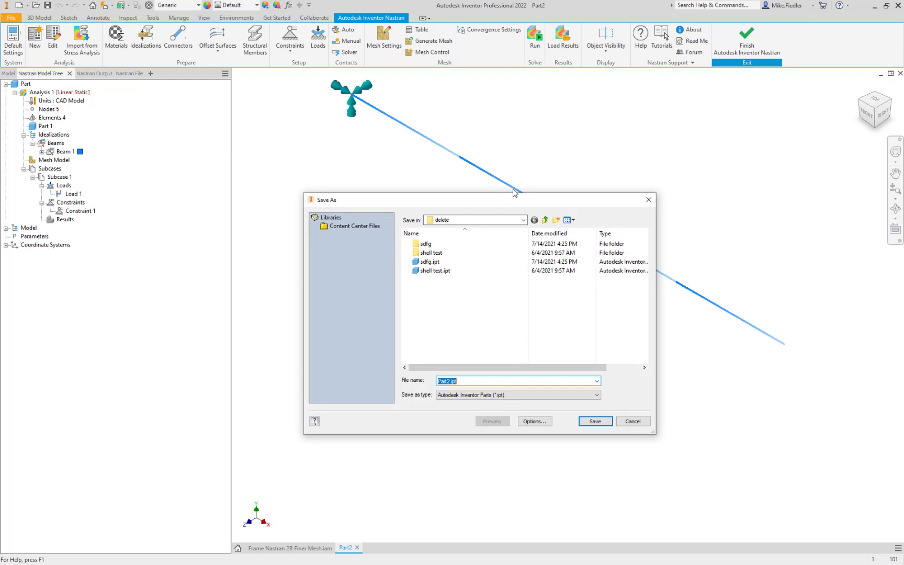
{"action": "left_click", "coordinate": [503, 223]}
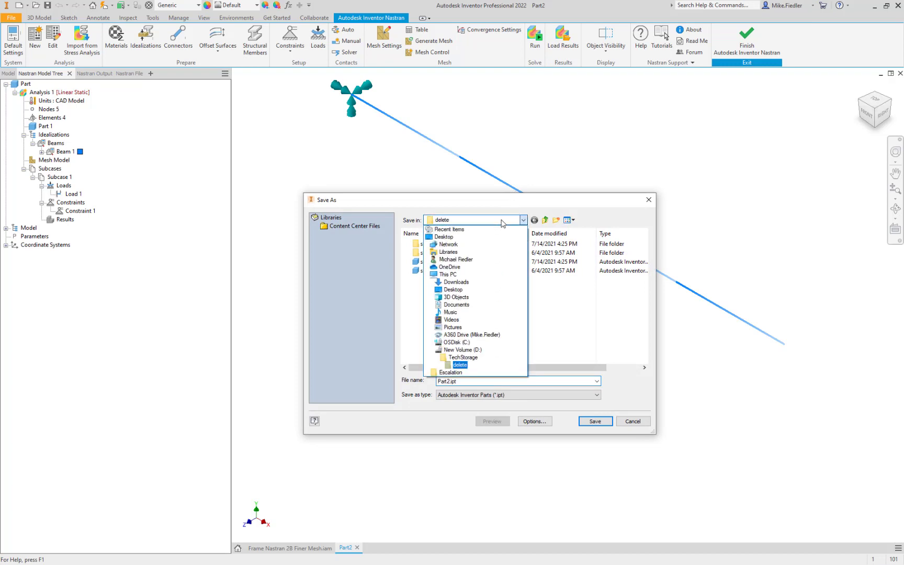
{"action": "left_click", "coordinate": [495, 359]}
{"action": "scroll", "coordinate": [503, 266], "scroll_direction": "down", "scroll_amount": 3}
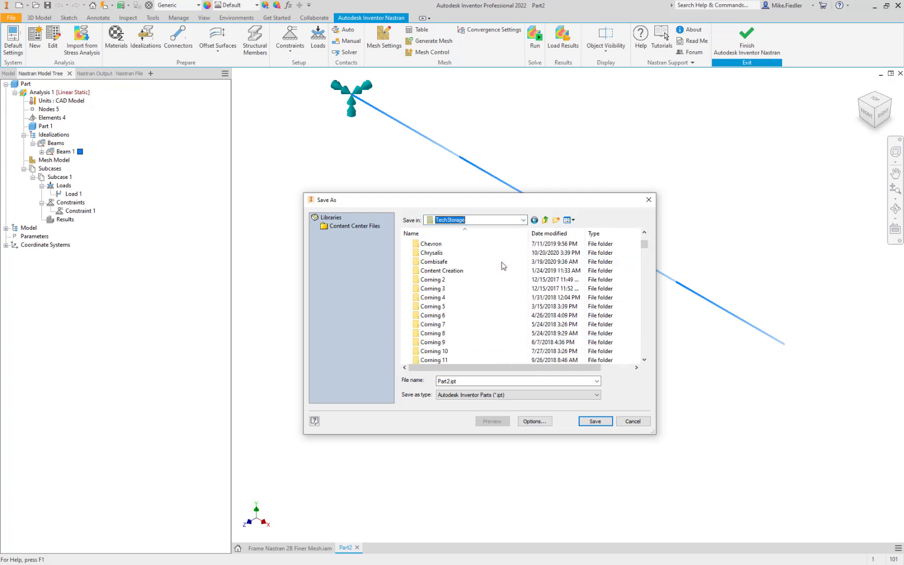
{"action": "scroll", "coordinate": [503, 265], "scroll_direction": "up", "scroll_amount": 3}
{"action": "double_click", "coordinate": [478, 315]}
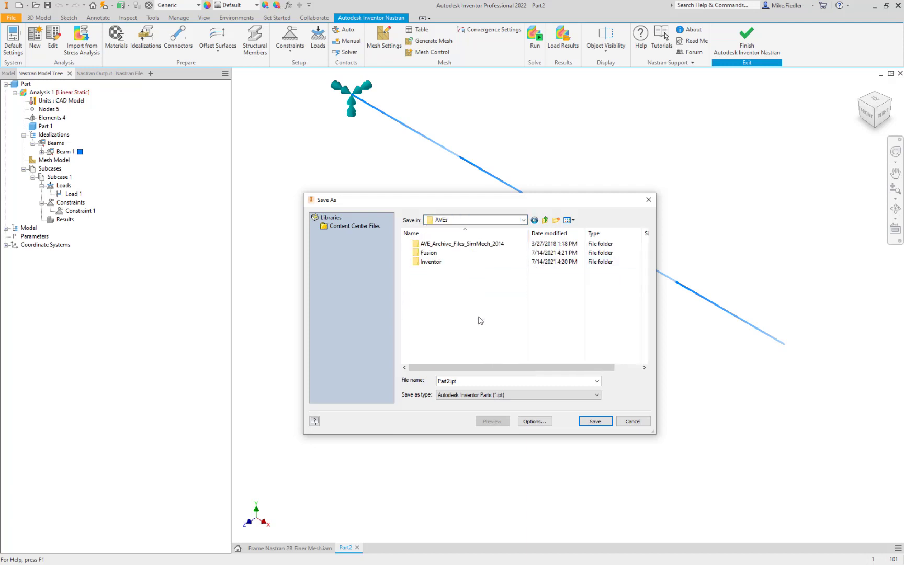
{"action": "double_click", "coordinate": [458, 266]}
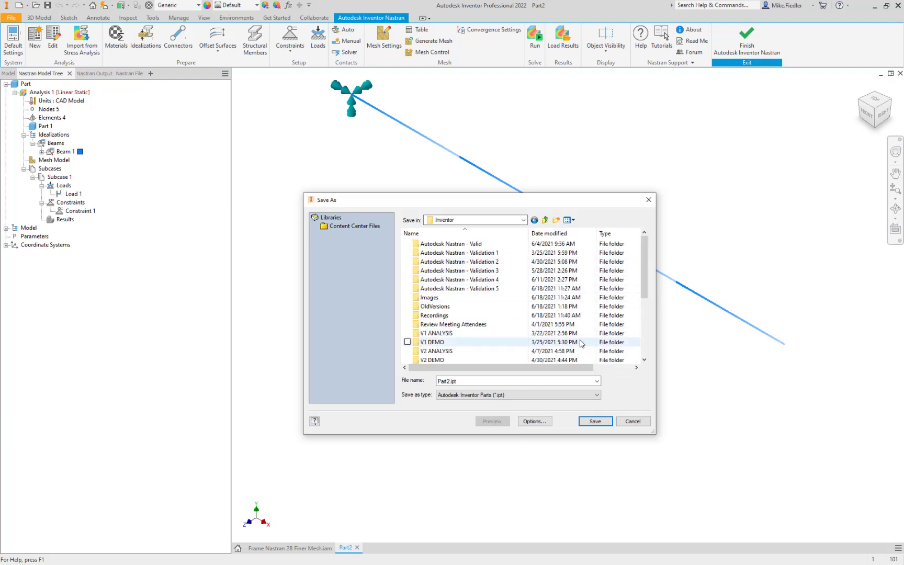
{"action": "scroll", "coordinate": [510, 348], "scroll_direction": "down", "scroll_amount": 1}
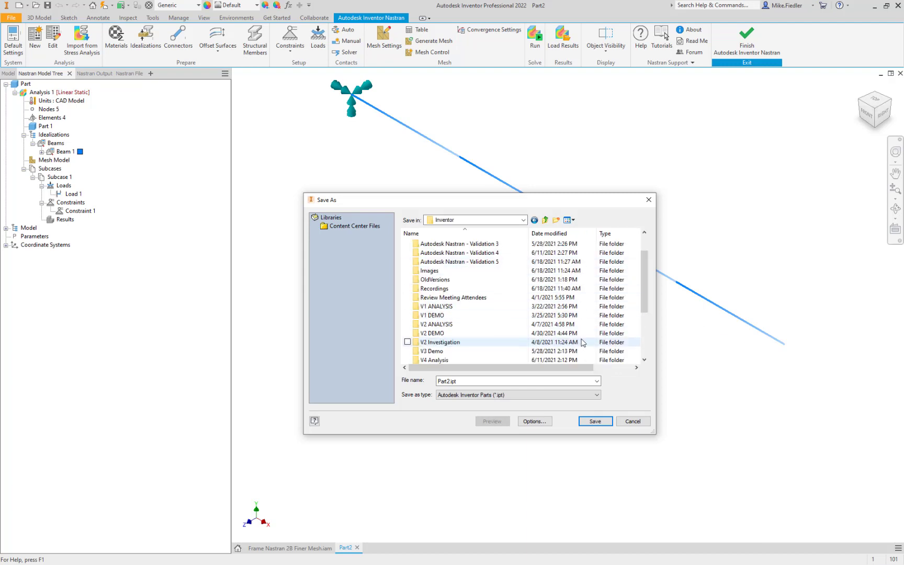
Step: Save the part as V6 Analysis.ipt so the solve starts
{"action": "left_click", "coordinate": [499, 380]}
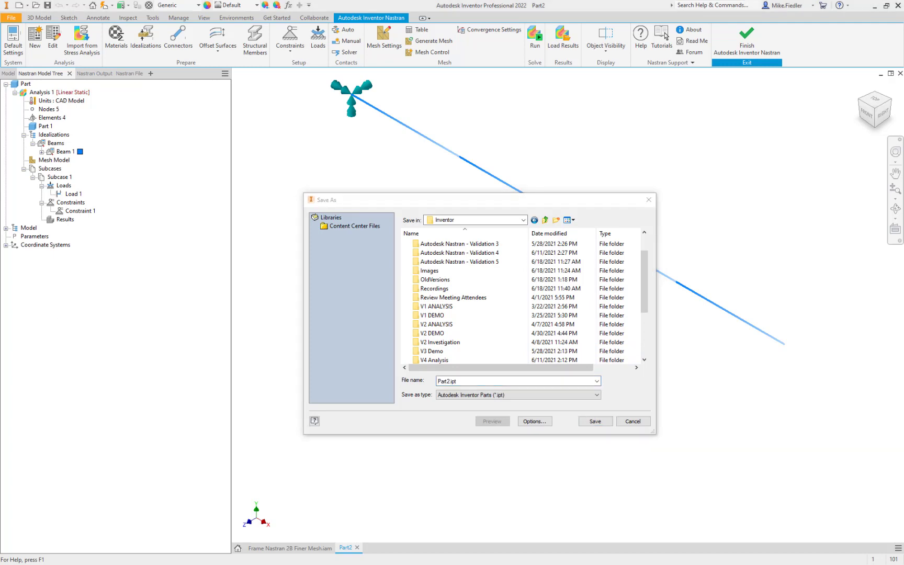
{"action": "left_click", "coordinate": [466, 382]}
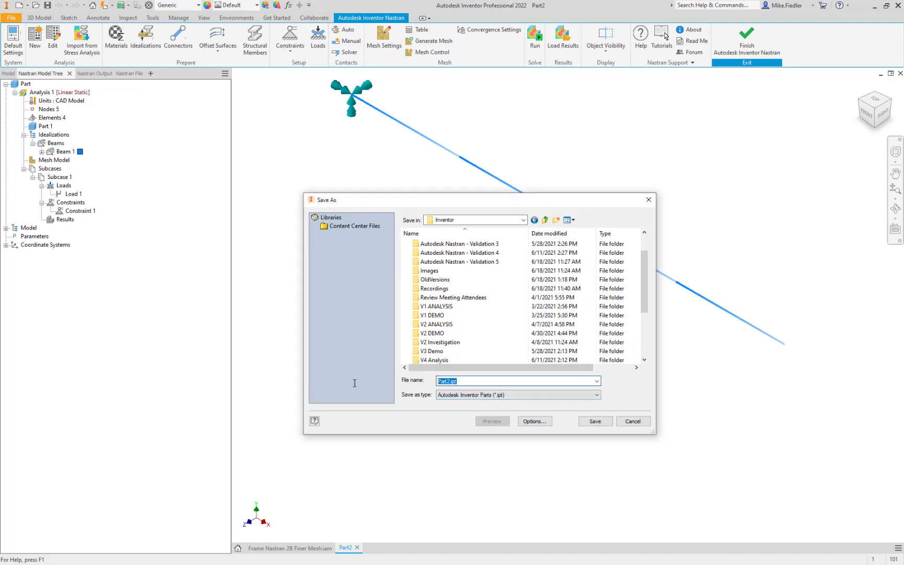
{"action": "type", "text": "V"}
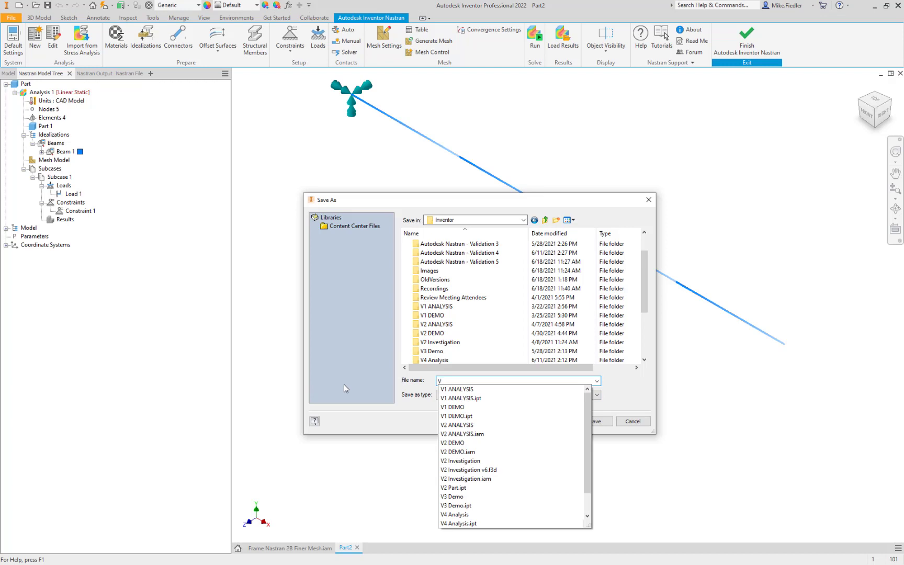
{"action": "type", "text": "6 Analysis"}
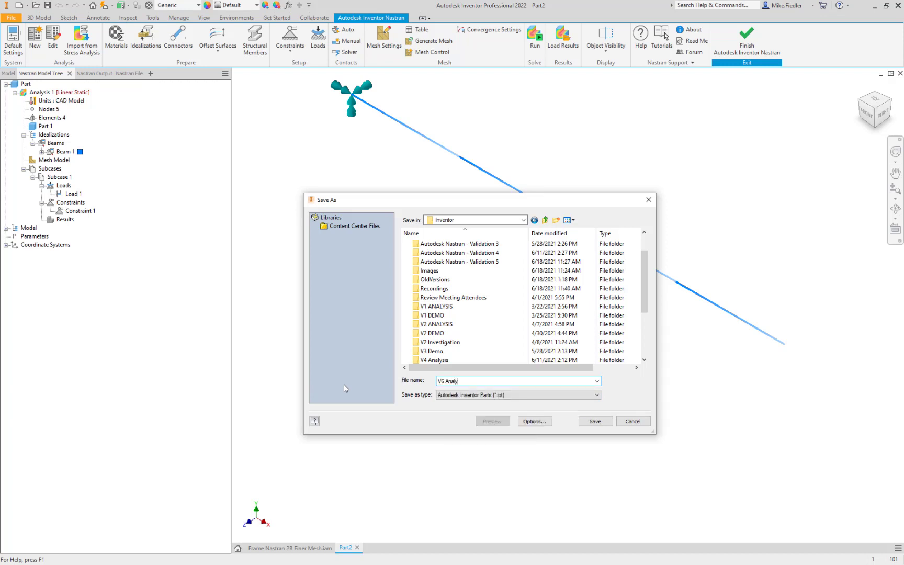
{"action": "left_click", "coordinate": [603, 424]}
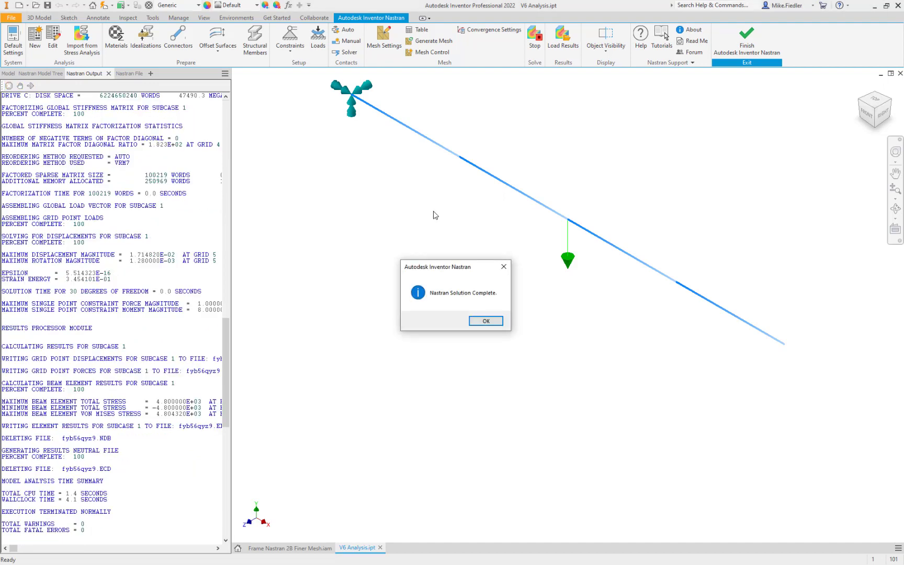
Step: Show displacement along the Y-axis, reaching -1.715E-02 in at the free end
{"action": "left_click", "coordinate": [486, 322]}
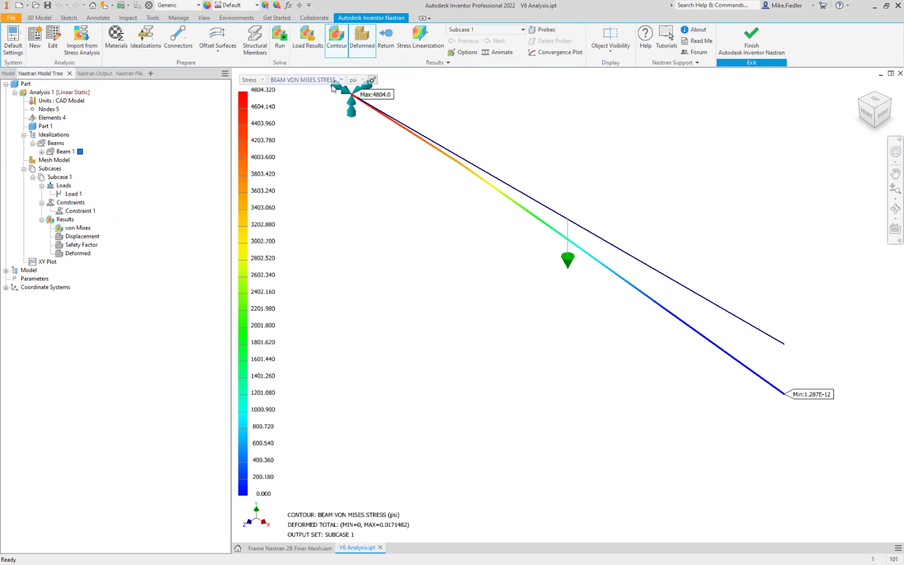
{"action": "left_click", "coordinate": [259, 81]}
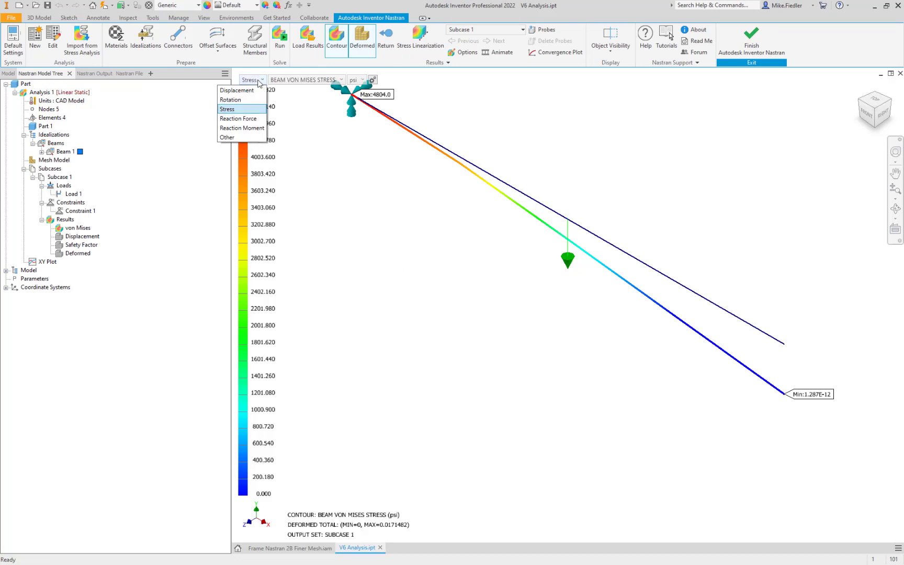
{"action": "left_click", "coordinate": [257, 96]}
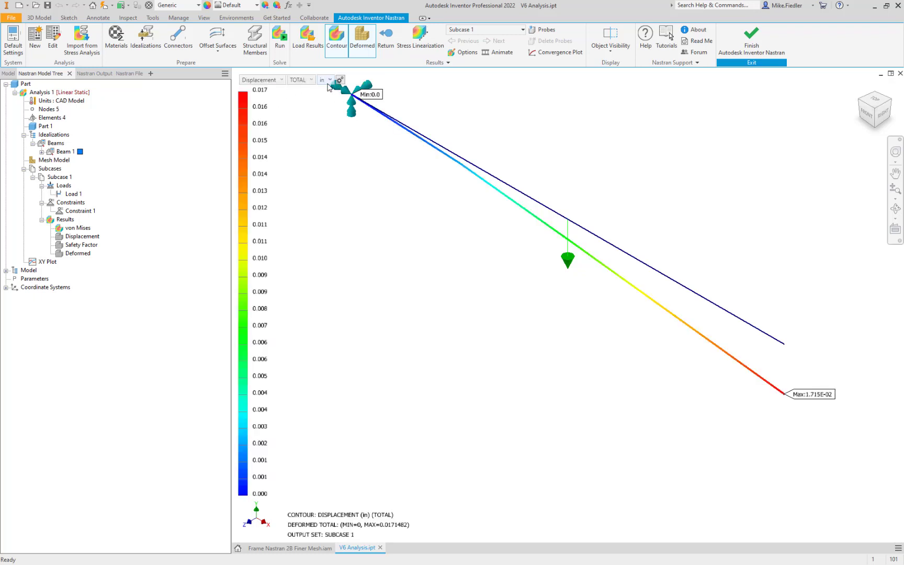
{"action": "left_click", "coordinate": [307, 81]}
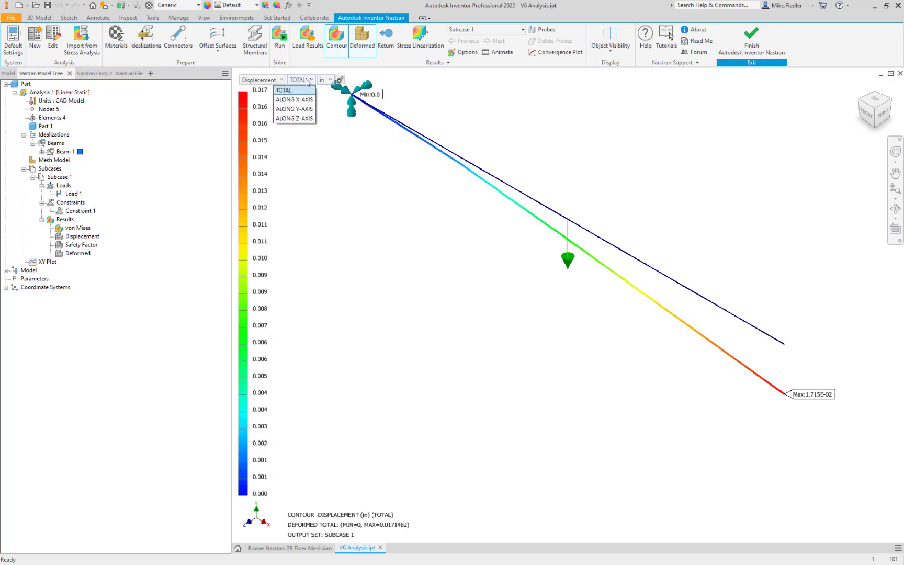
{"action": "left_click", "coordinate": [307, 110]}
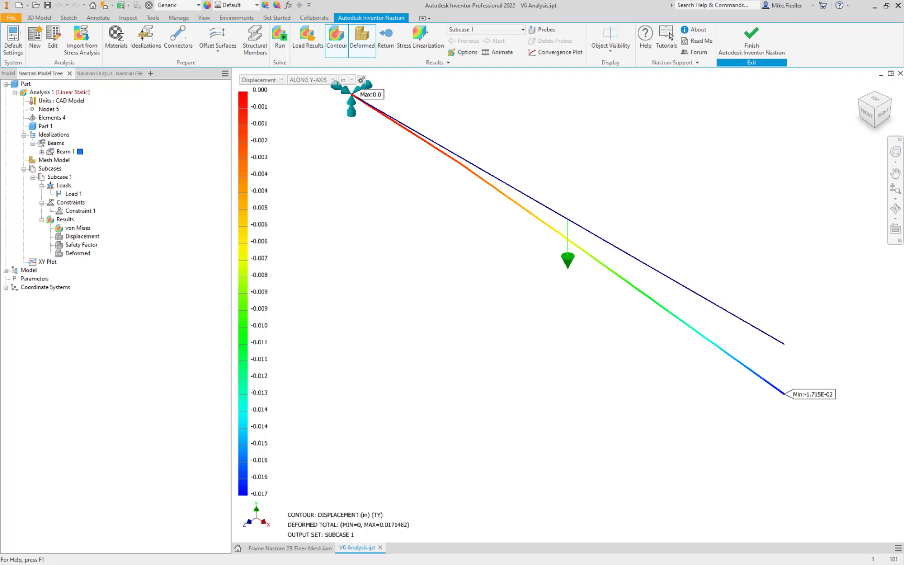
{"action": "key", "text": "alt+Tab"}
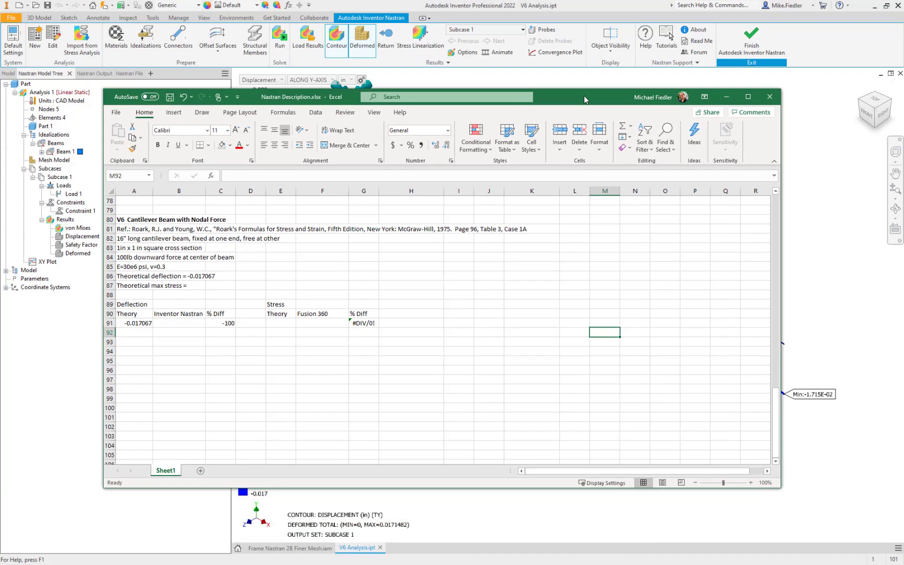
Step: Enter the Nastran deflection -0.0171482 in B91, giving a 0.475772 % difference
{"action": "mouse_move", "coordinate": [589, 99]}
{"action": "left_mouse_down"}
{"action": "mouse_move", "coordinate": [667, 87]}
{"action": "mouse_move", "coordinate": [537, 85]}
{"action": "mouse_move", "coordinate": [604, 89]}
{"action": "left_mouse_up"}
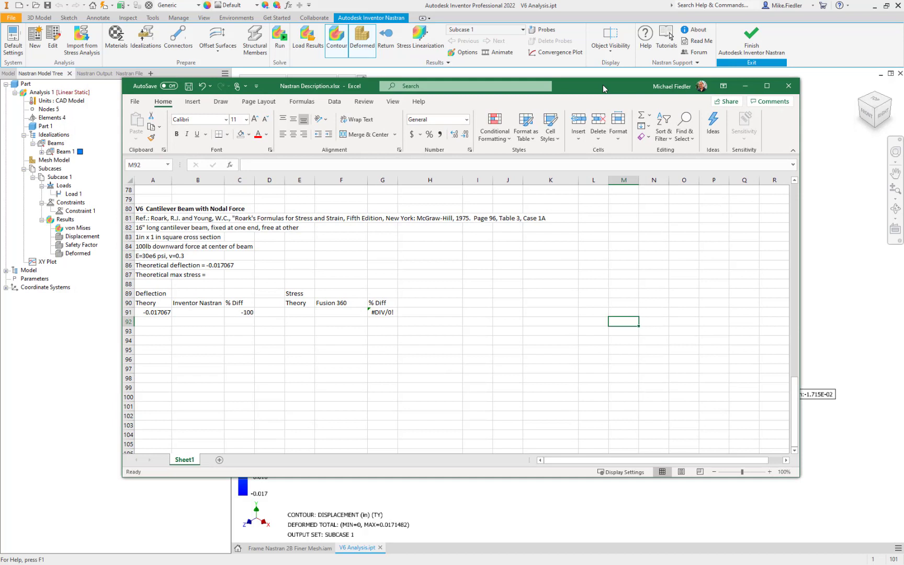
{"action": "left_click", "coordinate": [204, 312]}
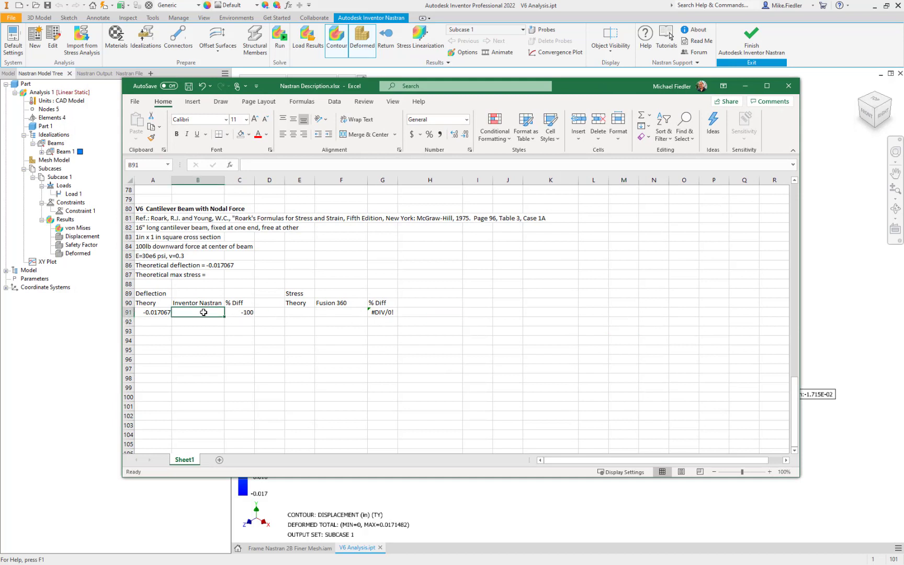
{"action": "type", "text": "-"}
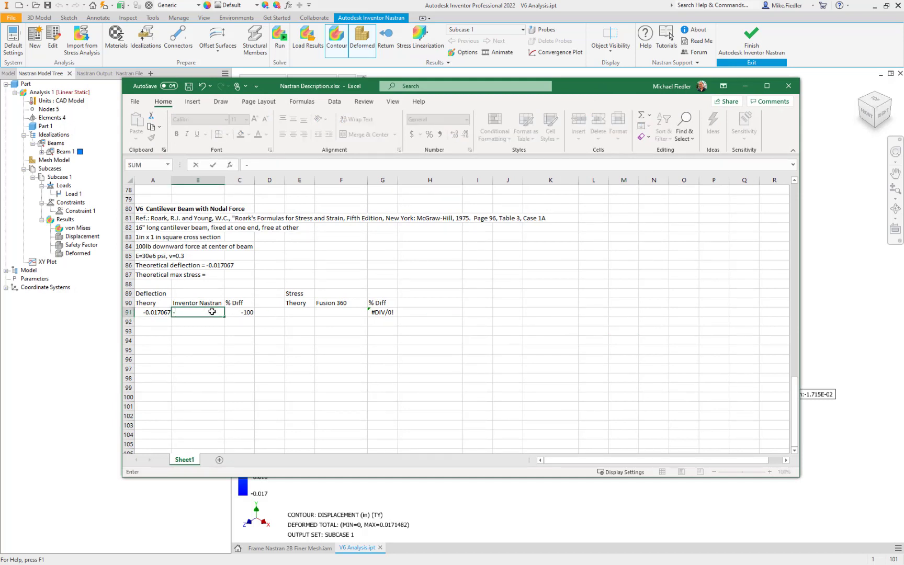
{"action": "type", "text": "0.0171482"}
{"action": "key", "text": "Return"}
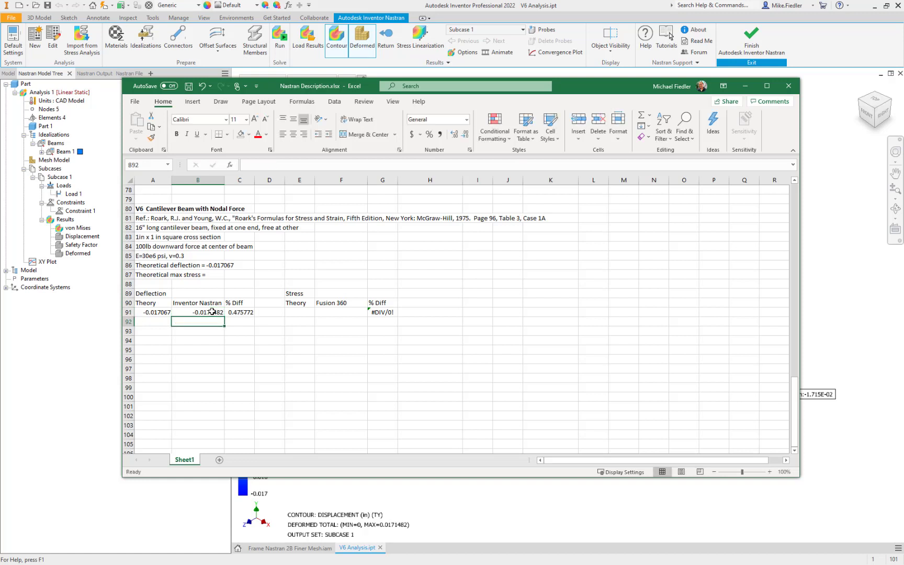